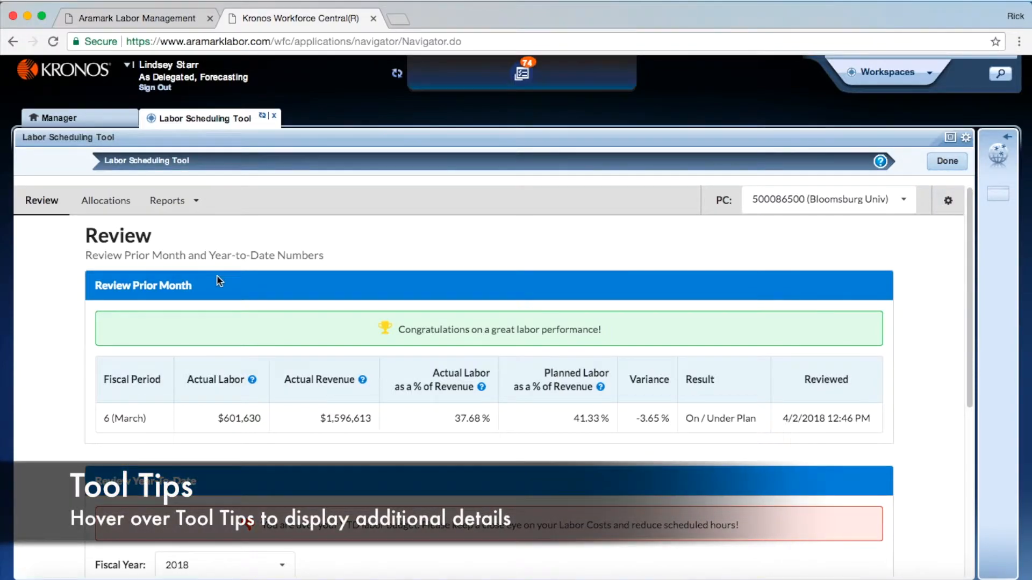
Read the tool tips for Actual Labor and Actual Revenue in the prior month review
mouse_move(255, 382)
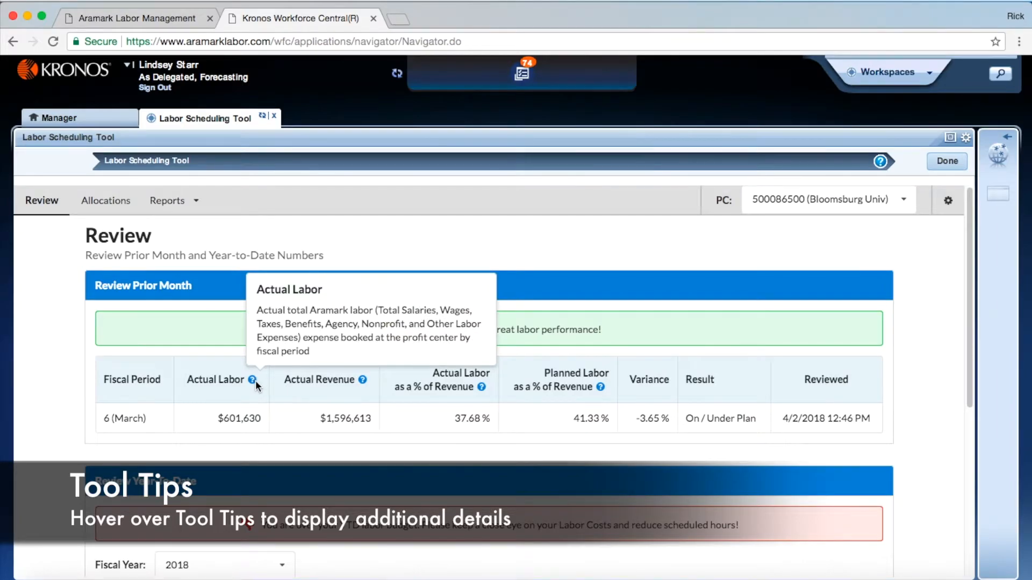
mouse_move(364, 382)
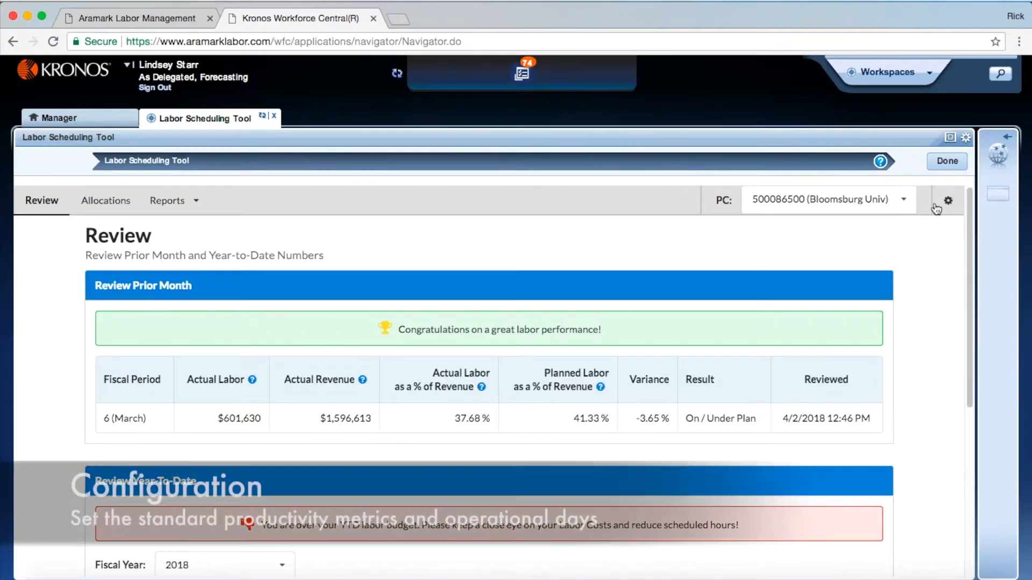
Open the site configuration and switch the Meals productivity metric on and back off
left_click(948, 203)
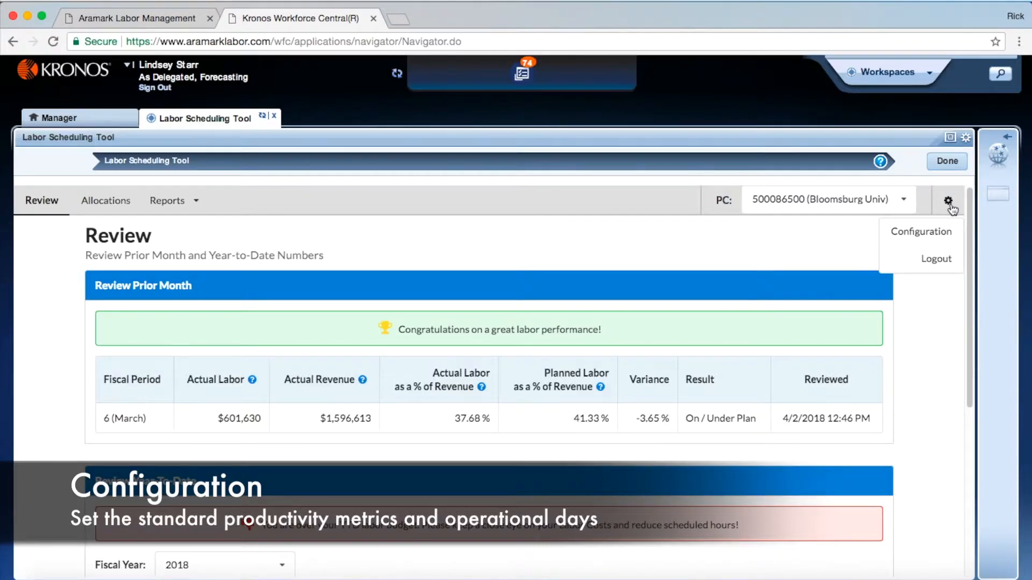
left_click(940, 231)
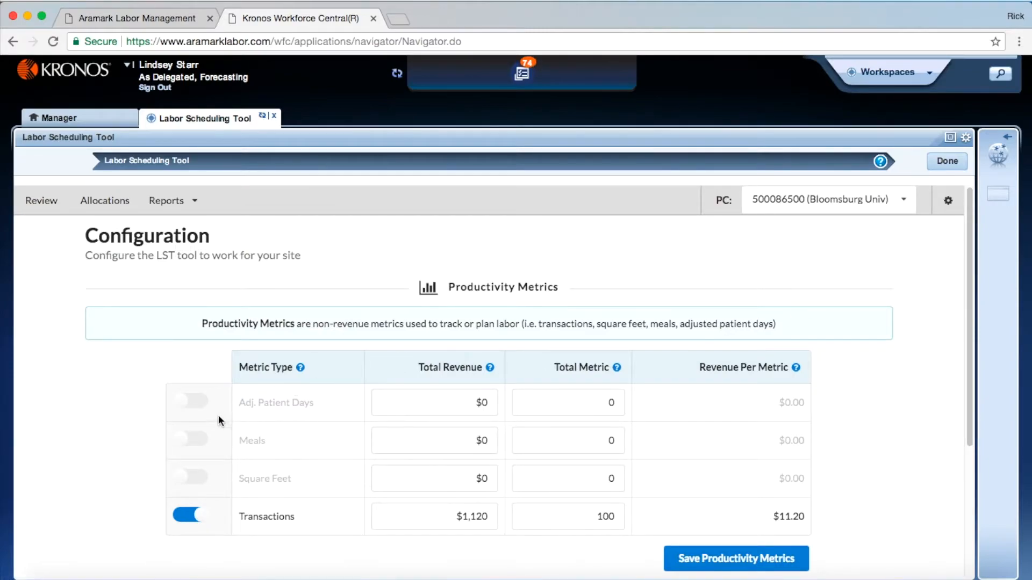
left_click(188, 441)
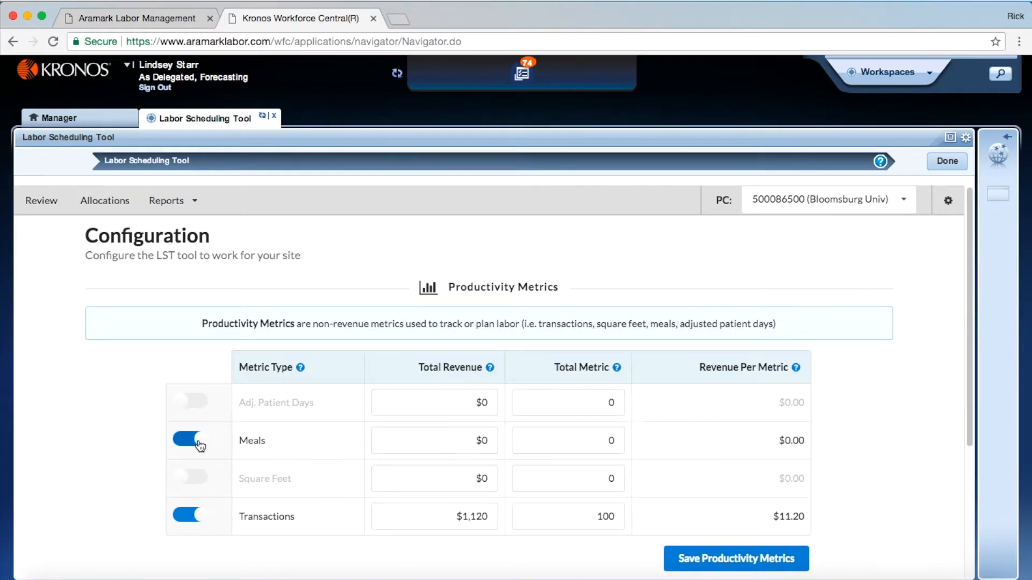
left_click(199, 443)
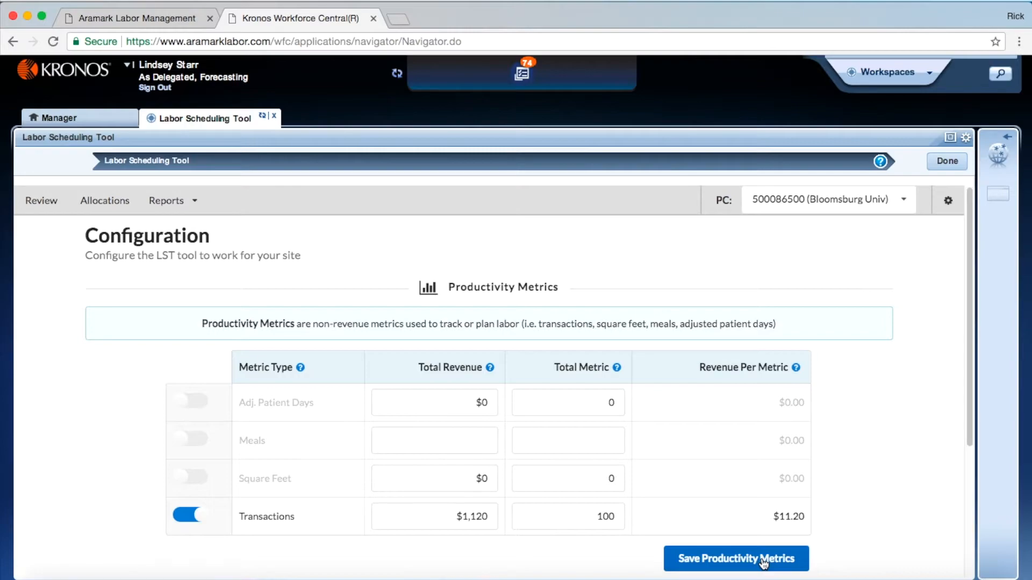
Clear Saturday and Sunday in the standard operational days, and restore both days
left_click_drag(967, 436, 971, 566)
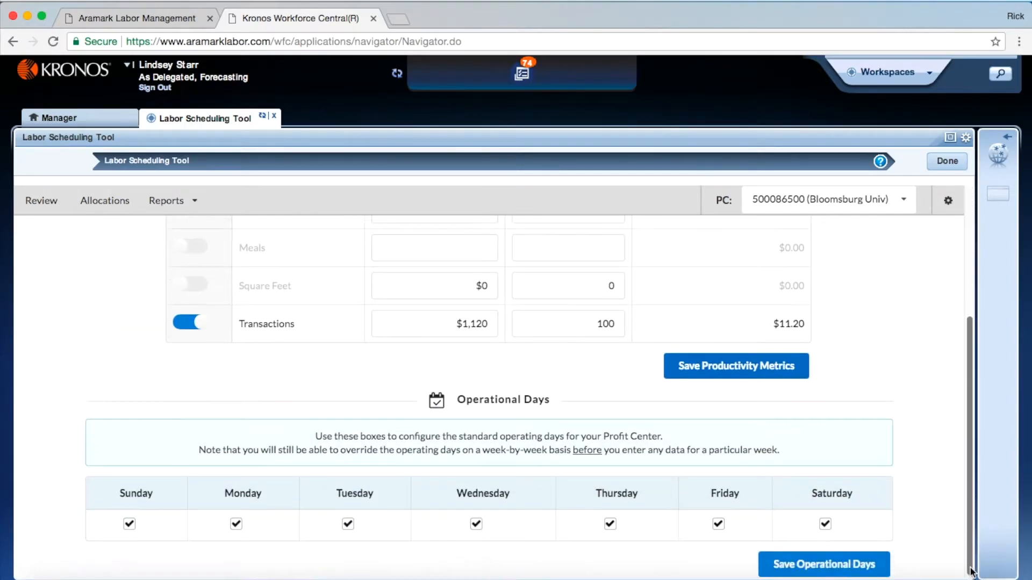
left_click(825, 524)
left_click(129, 525)
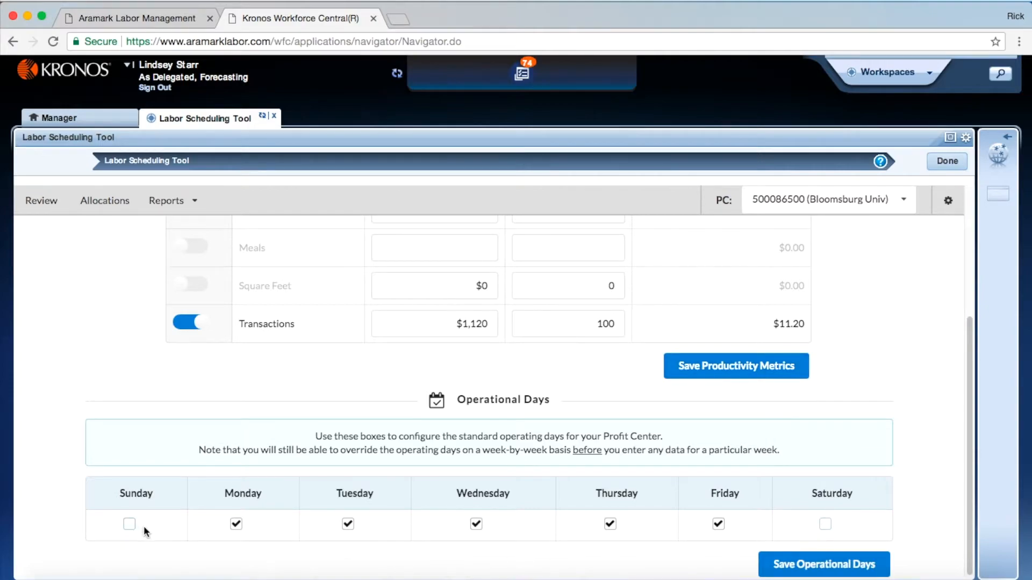
left_click(129, 524)
left_click(825, 524)
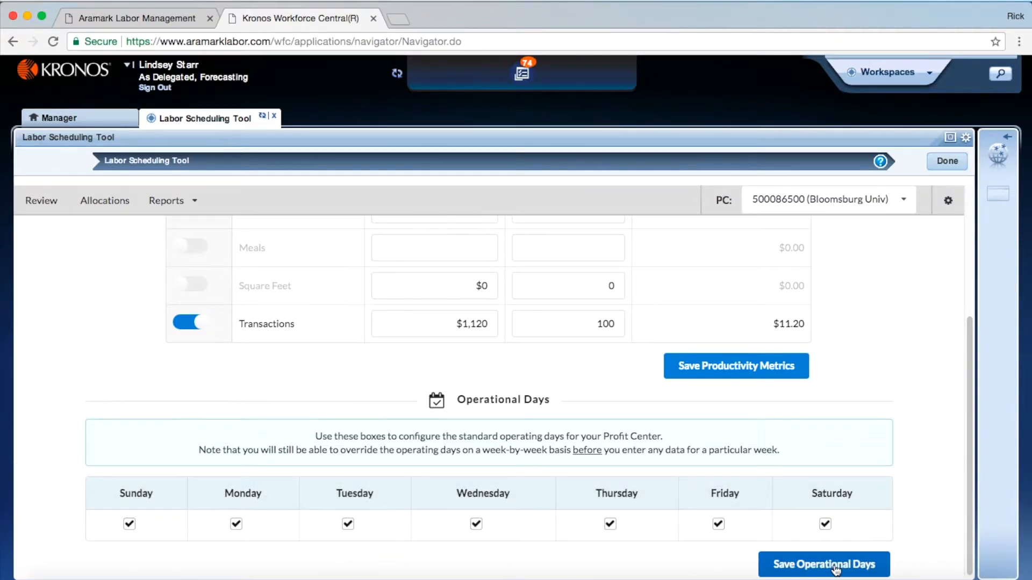
Return to the Review page and examine the year-to-date results, the available fiscal years and the prior month figures
left_click(45, 210)
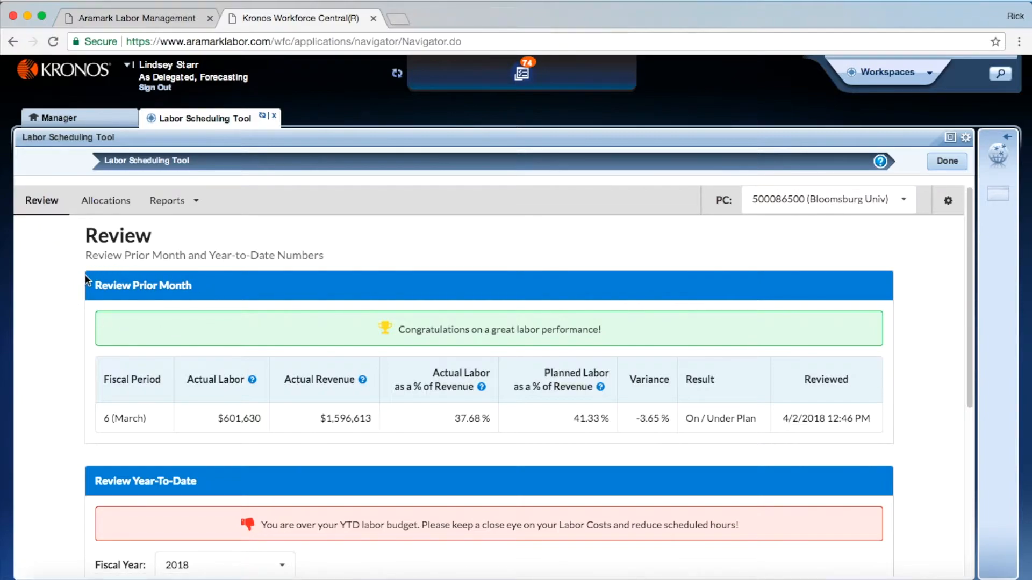
left_click_drag(969, 364, 994, 505)
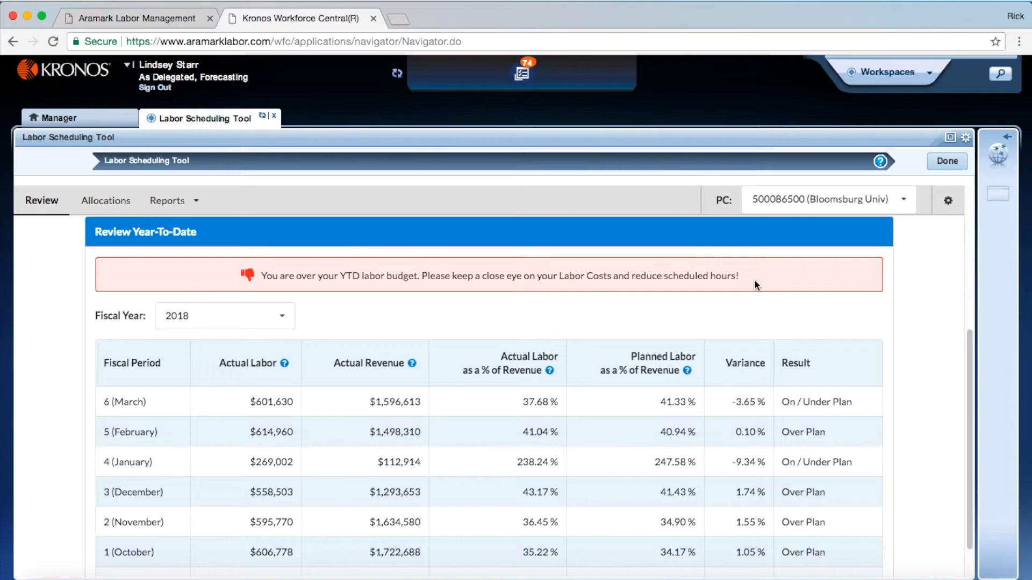
left_click(282, 317)
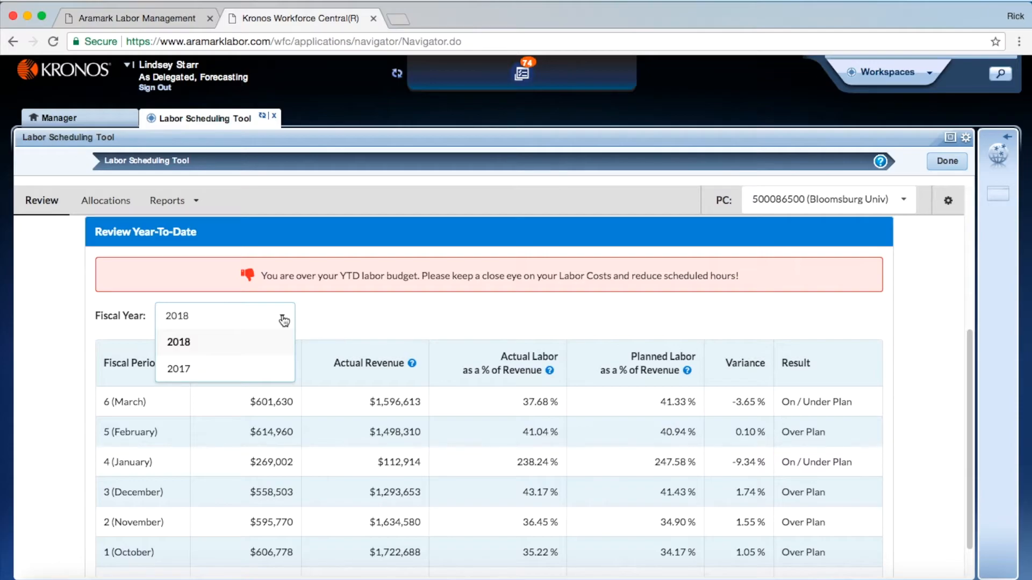
left_click(284, 320)
left_click_drag(969, 359, 969, 291)
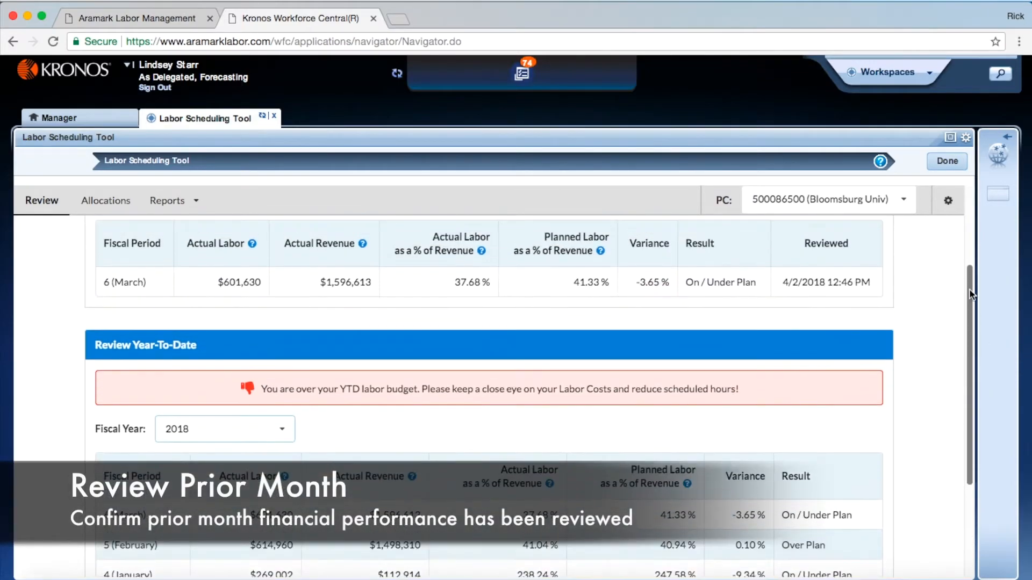
scroll(926, 282, "up", 2)
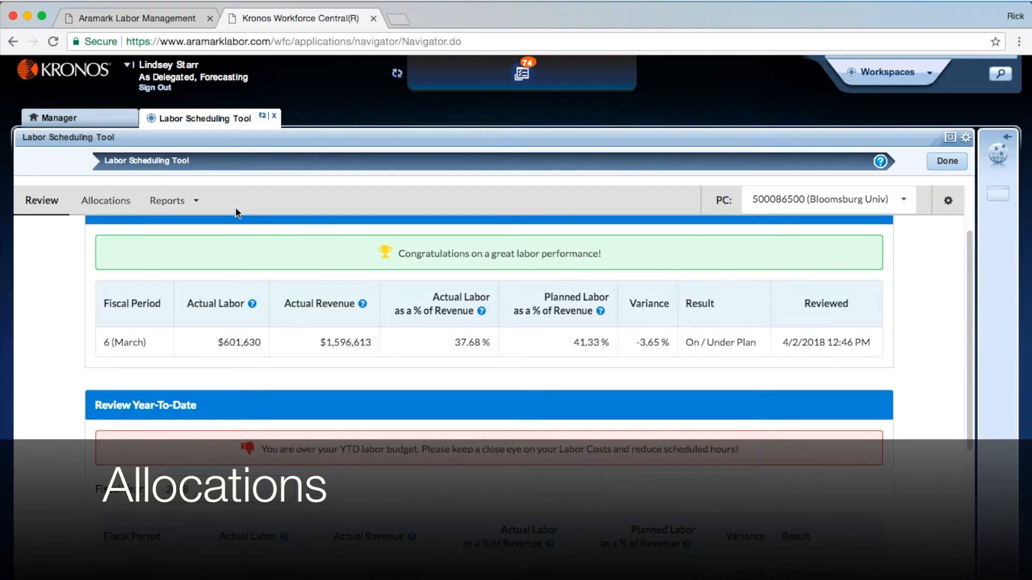
Open the Allocations page and examine the MTD status and the calendar for choosing the operational dates
left_click(100, 203)
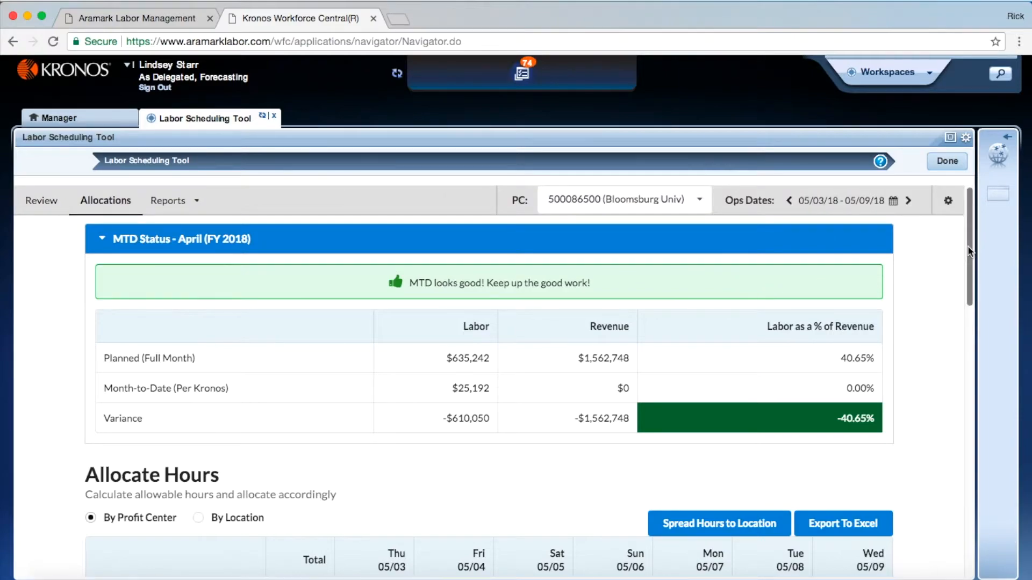
scroll(971, 252, "down", 2)
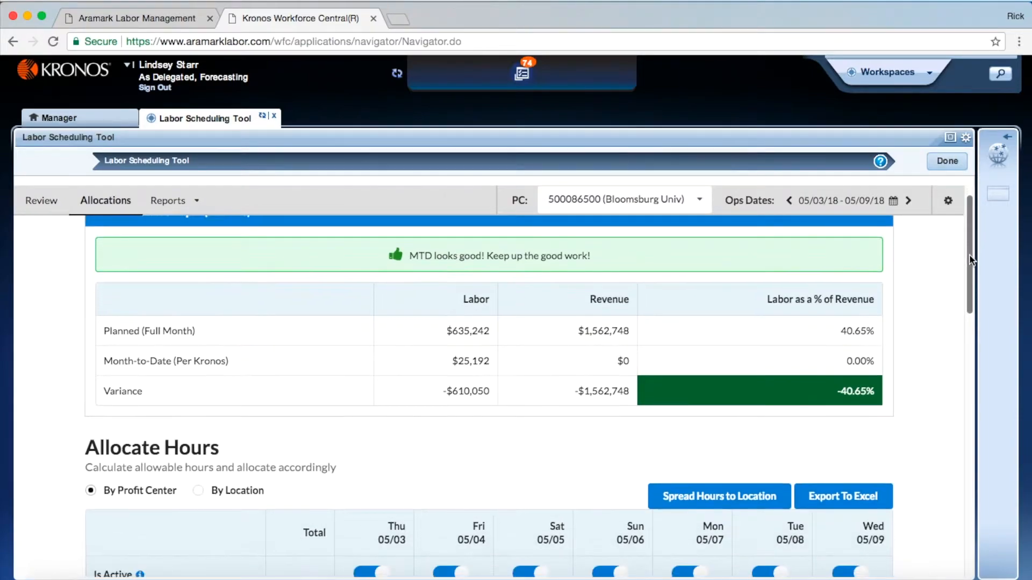
scroll(969, 254, "up", 2)
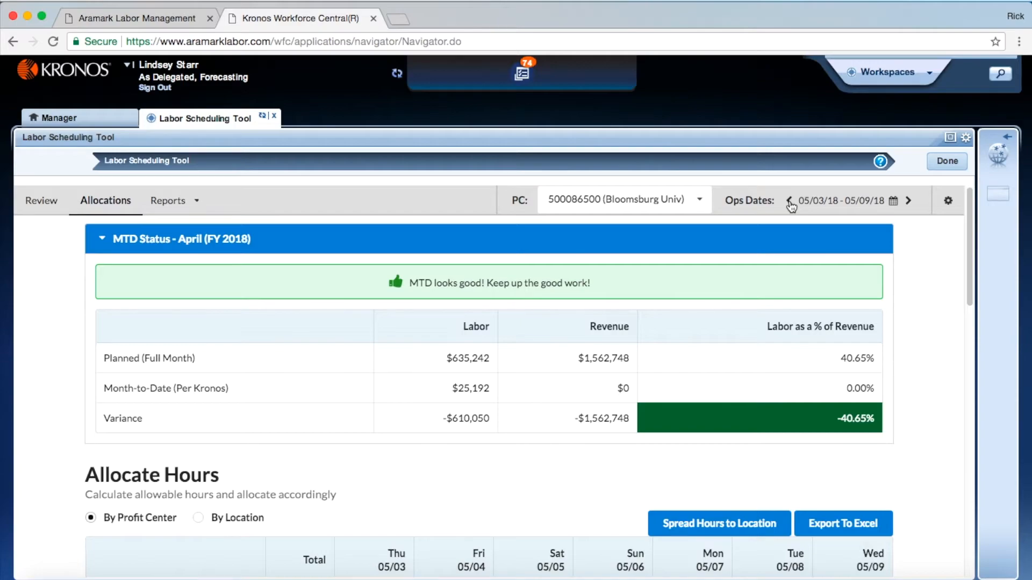
left_click(893, 202)
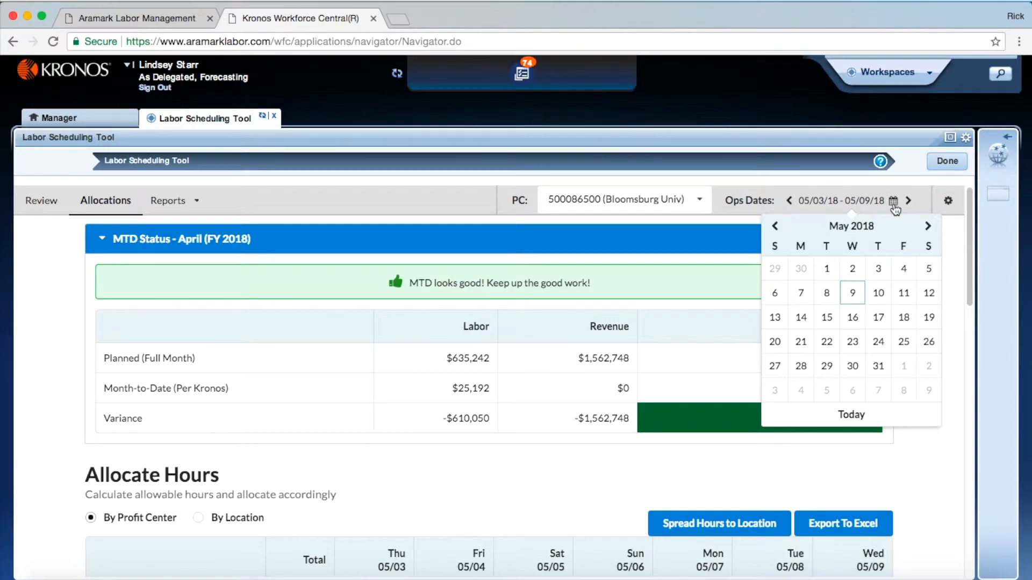
left_click(893, 204)
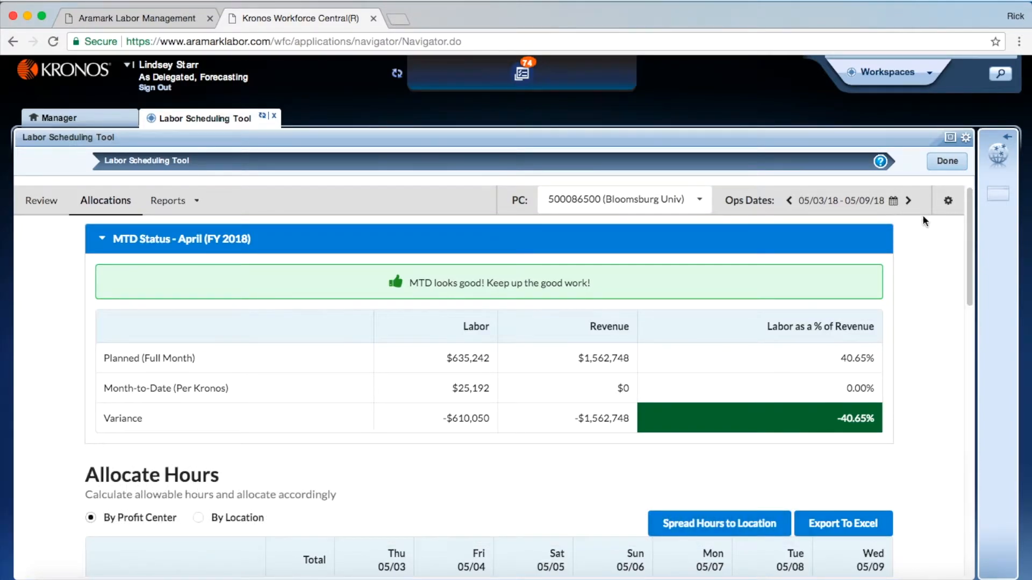
Deactivate Saturday 05/05 and Sunday 05/06 in the Allocate Hours table, and reactivate both days
left_click_drag(964, 220, 969, 294)
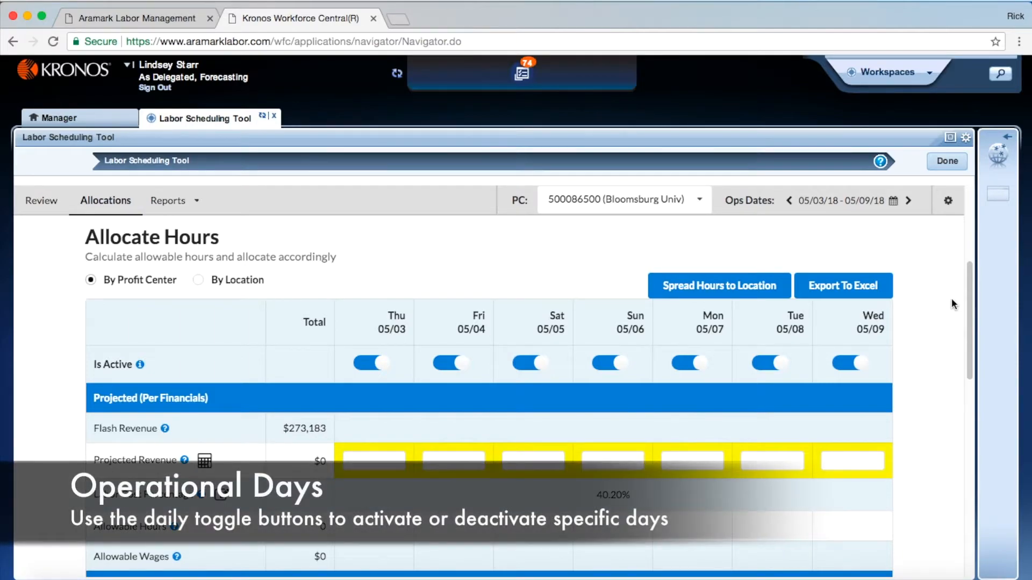
left_click(535, 363)
left_click(614, 366)
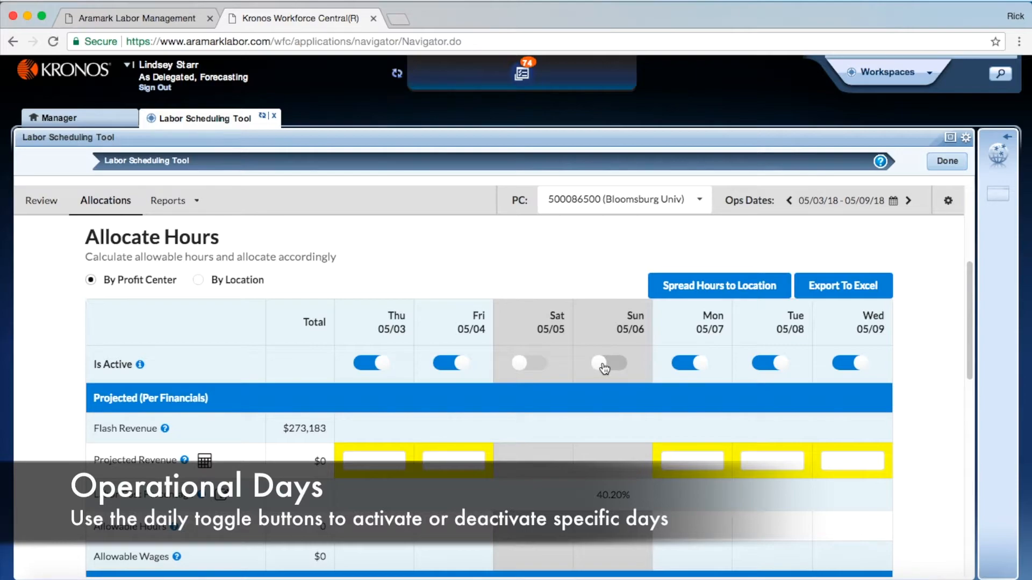
left_click(603, 365)
left_click(528, 364)
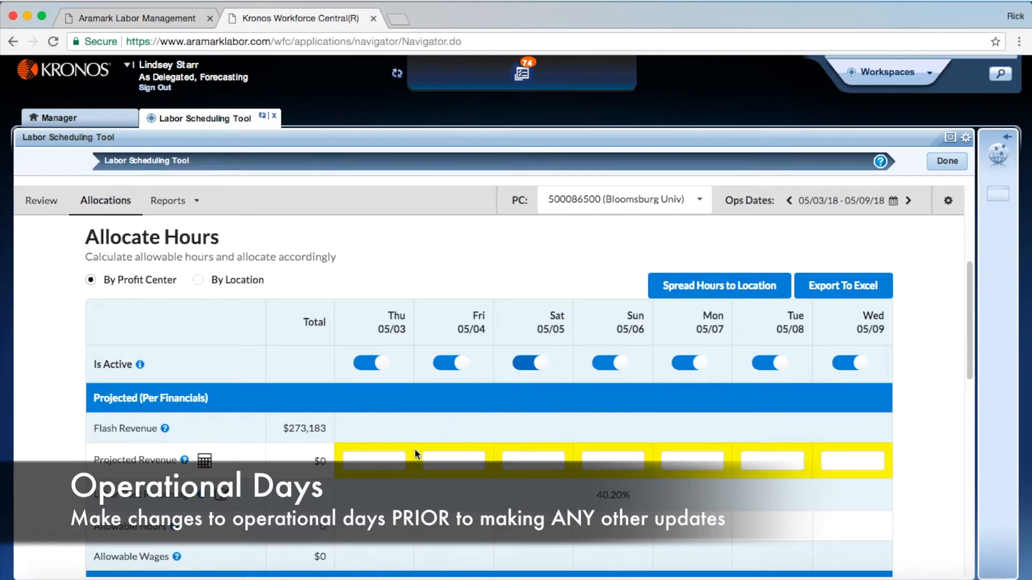
Enter a projected revenue of 50000 for Thursday 05/03 in the Allocate Hours table
left_click(380, 464)
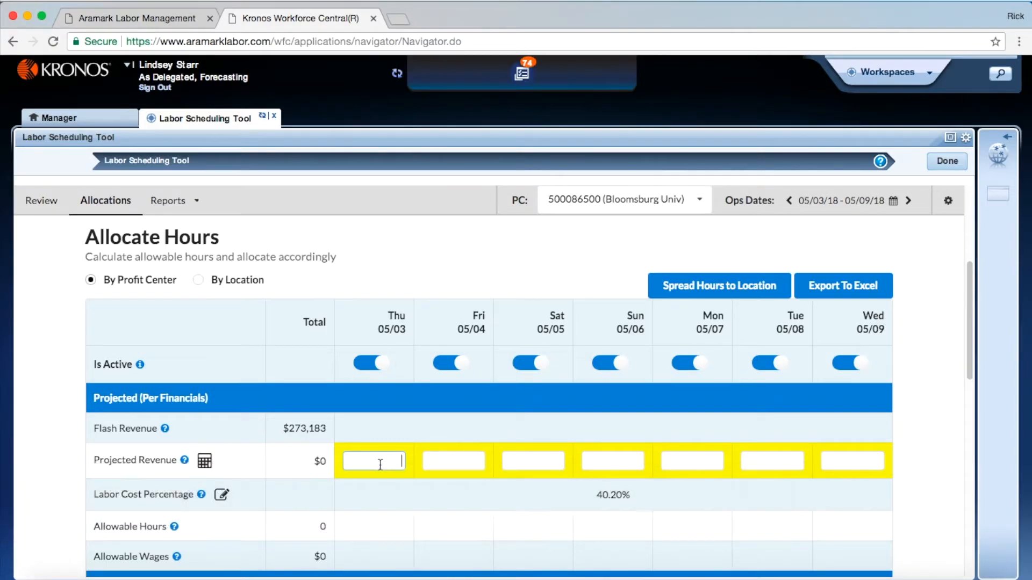
type("50000")
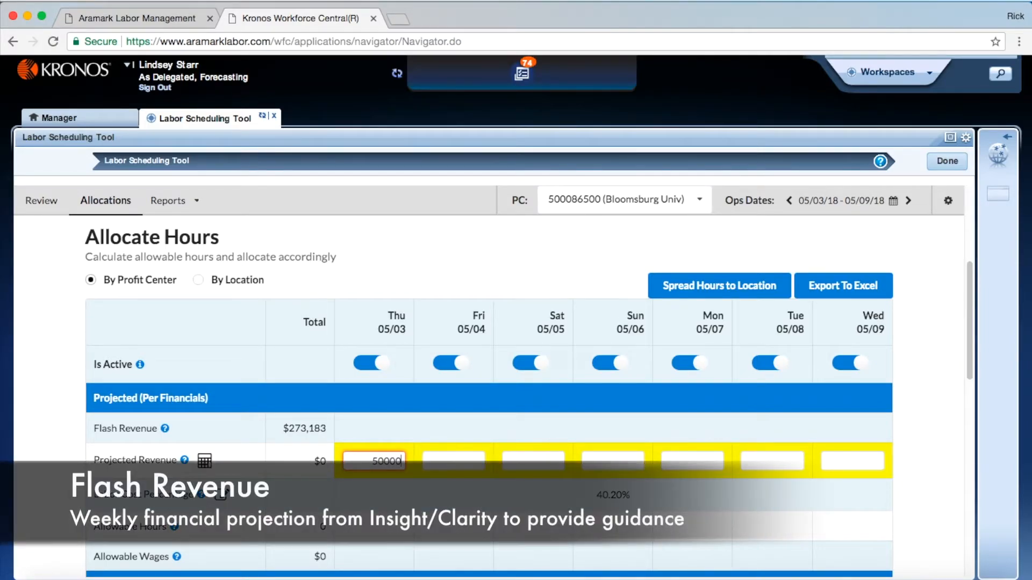
left_click(431, 463)
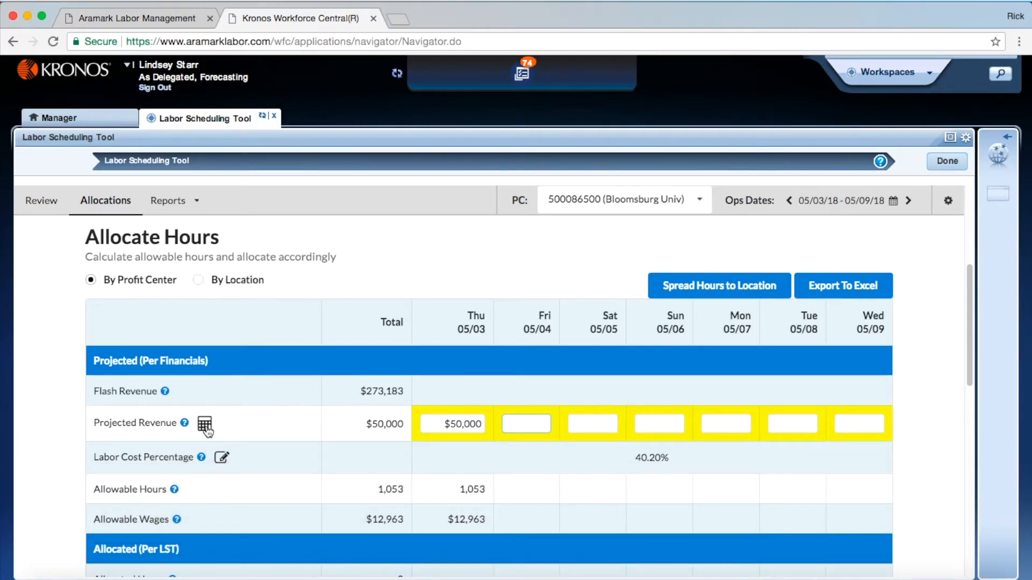
In the Projected Revenue Calculator, enter transactions for 05/03 through 05/09: 4500, 5000, 4500, 4000, 3500, 4000 and 5000
left_click(204, 425)
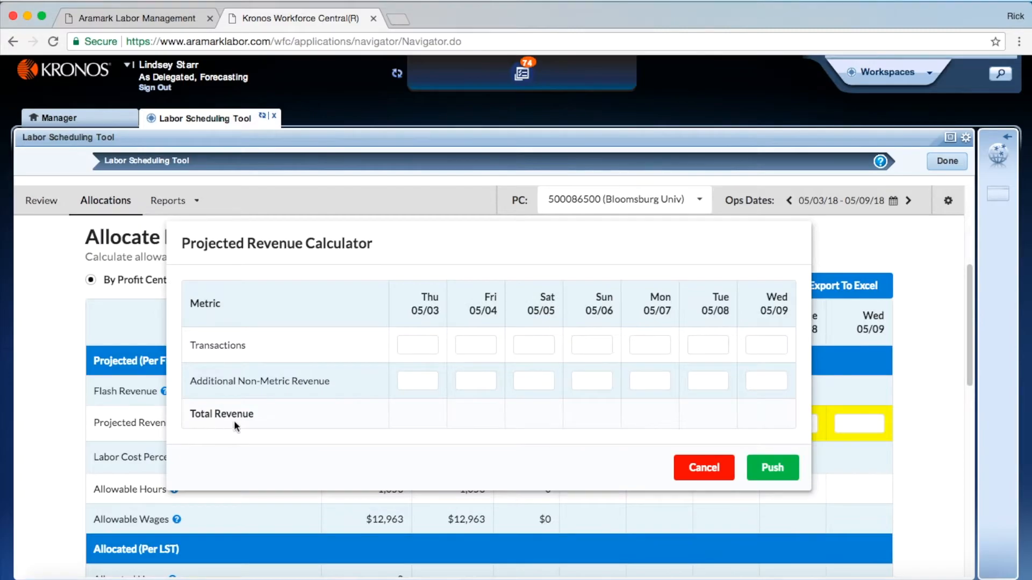
left_click(415, 346)
type("4500")
key("Tab")
type("5000")
key("Tab")
type("4500")
key("Tab")
type("4,000")
key("Tab")
type("3500")
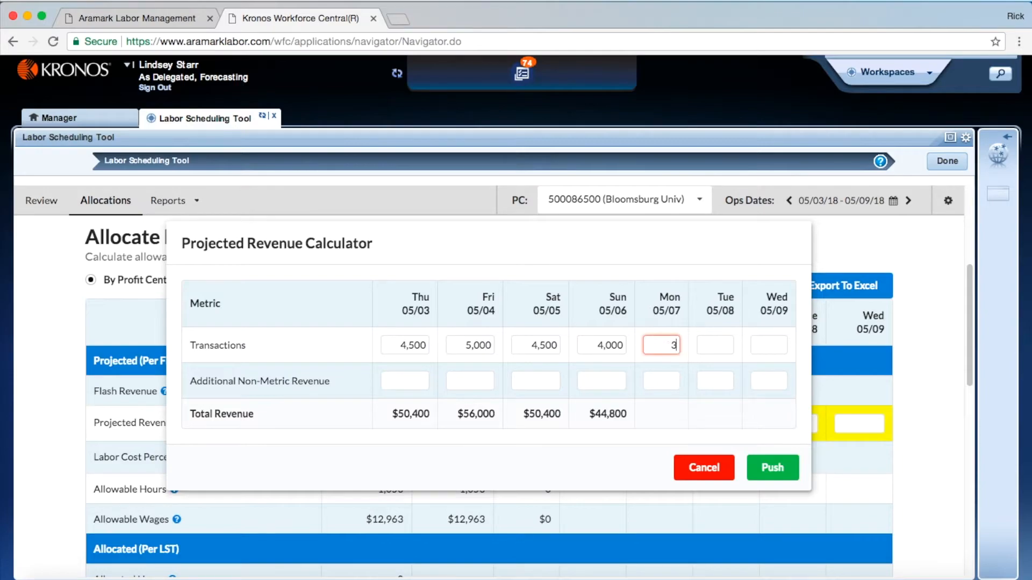
key("Tab")
type("4000")
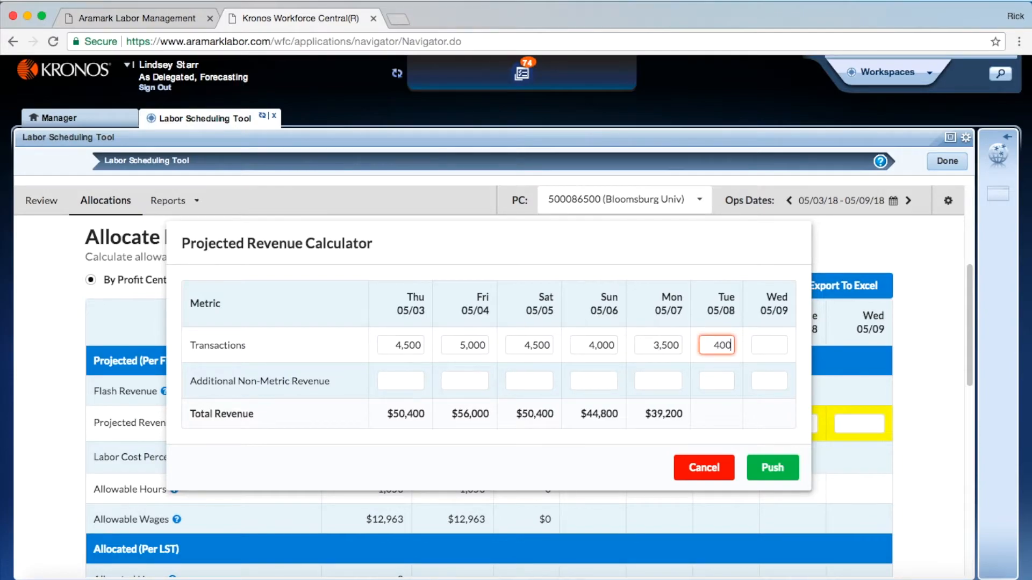
key("Tab")
type("5000")
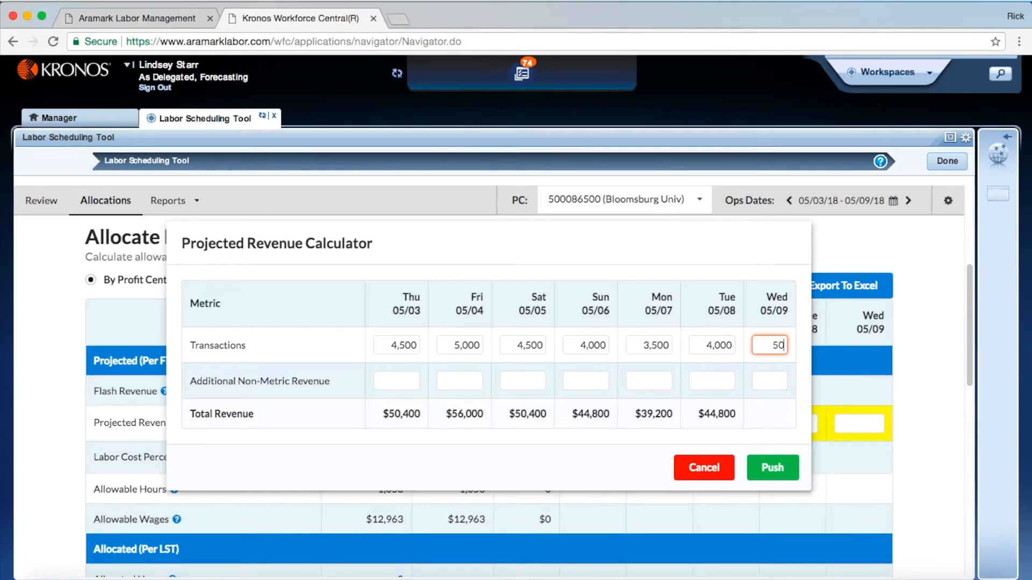
Add non-metric revenue of 150 for Thursday and 200 for Friday, and push the calculated totals to Projected Revenue
left_click(392, 383)
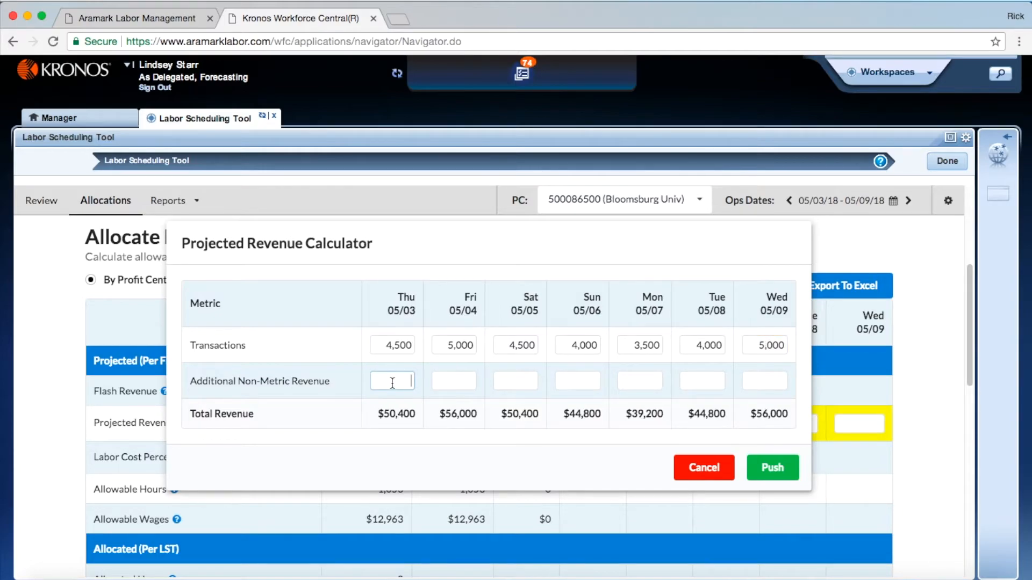
type("150")
left_click(448, 384)
type("200")
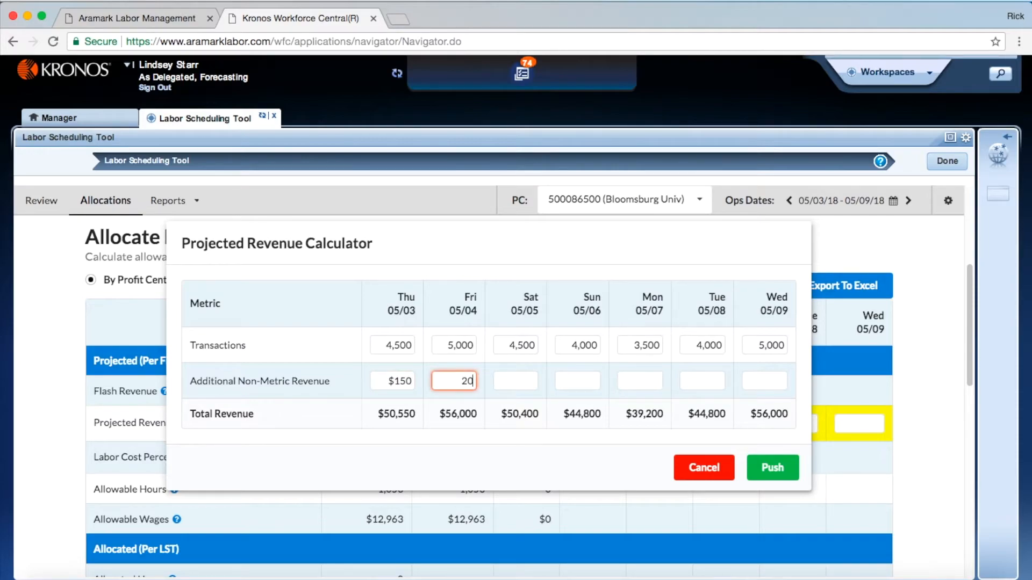
left_click(505, 383)
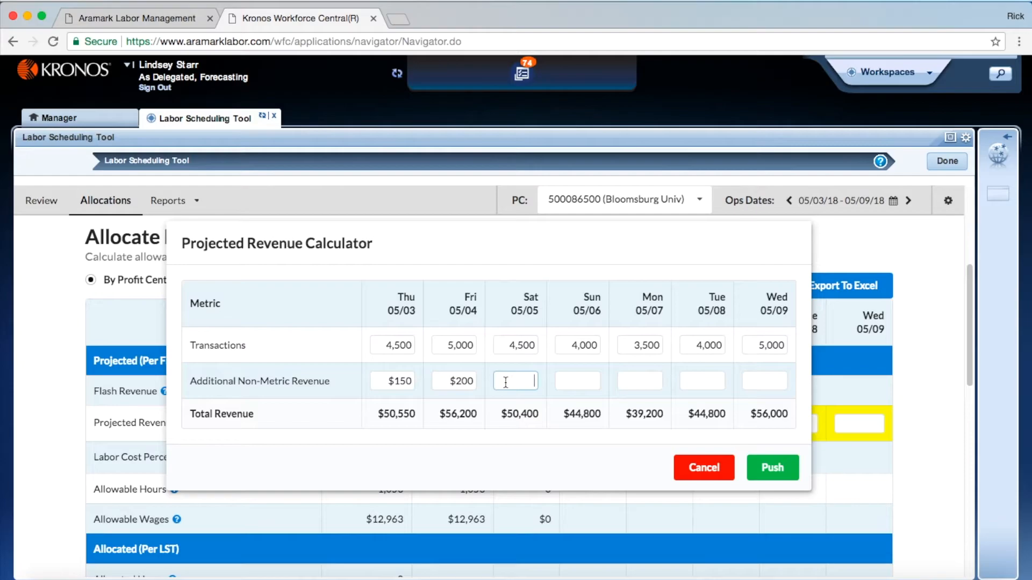
left_click(770, 469)
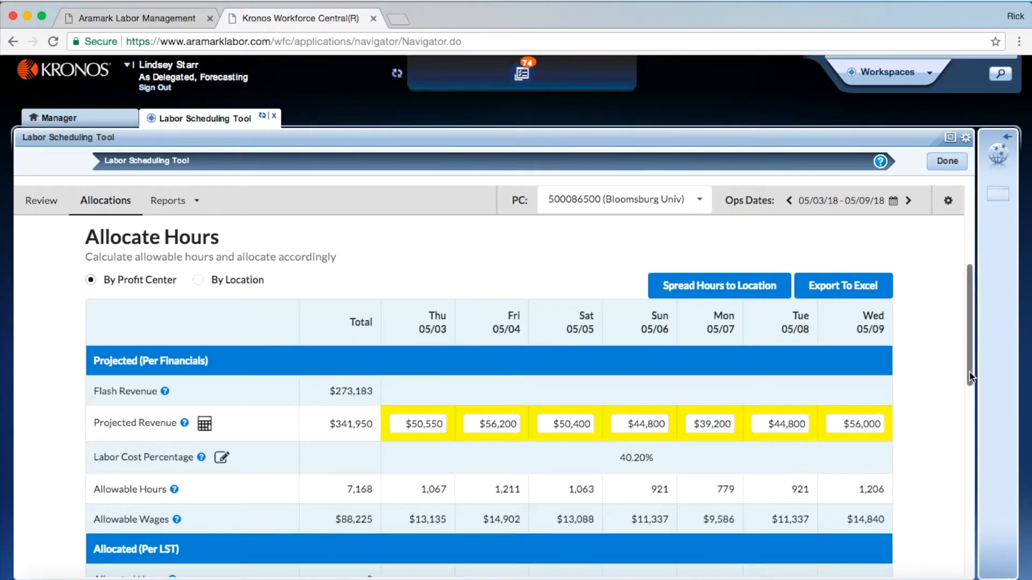
Save the Labor Cost Percentage for the Allocate Hours table with Planned Labor Cost % selected
scroll(969, 370, "down", 2)
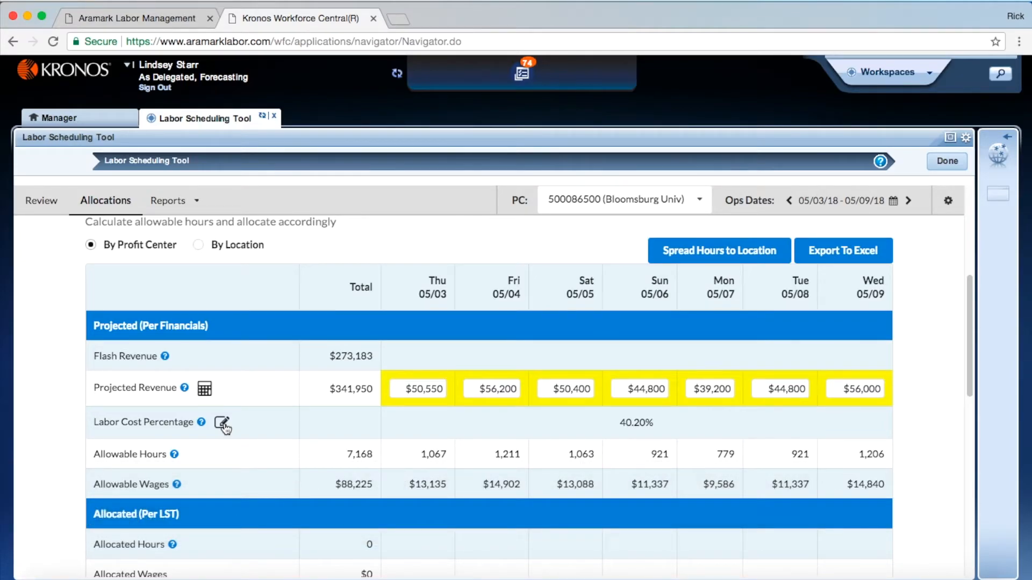
left_click(221, 424)
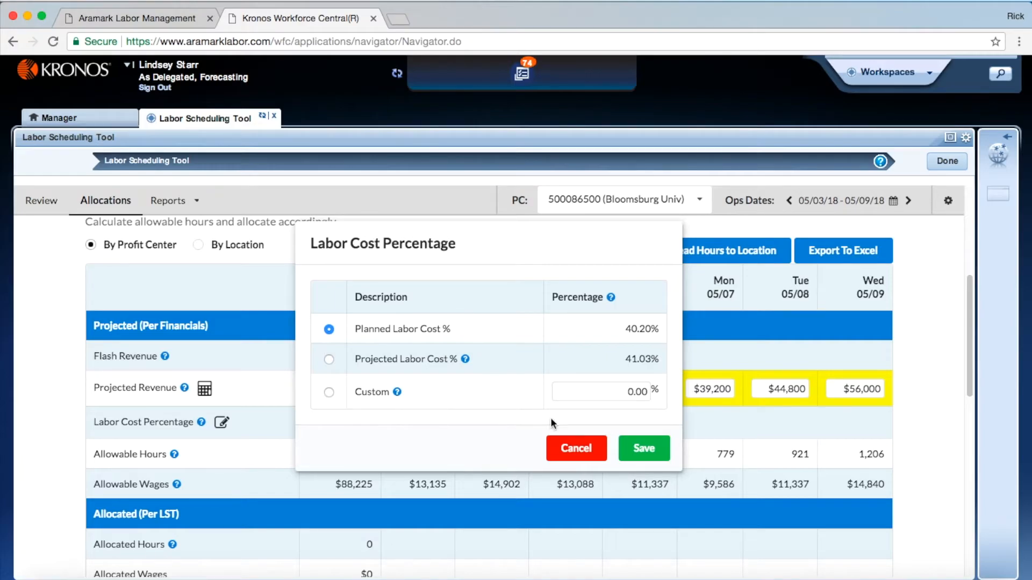
left_click(652, 448)
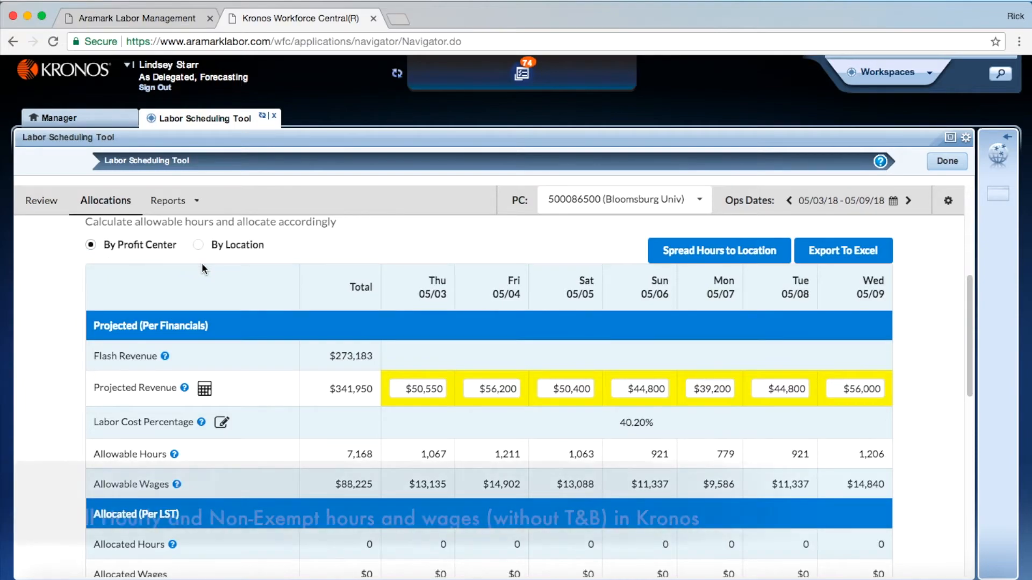
Examine the Scheduled (Per Kronos) and Actuals (Per Kronos) sections of the Allocate Hours table, including the Earned Hours row
left_click_drag(974, 323, 995, 429)
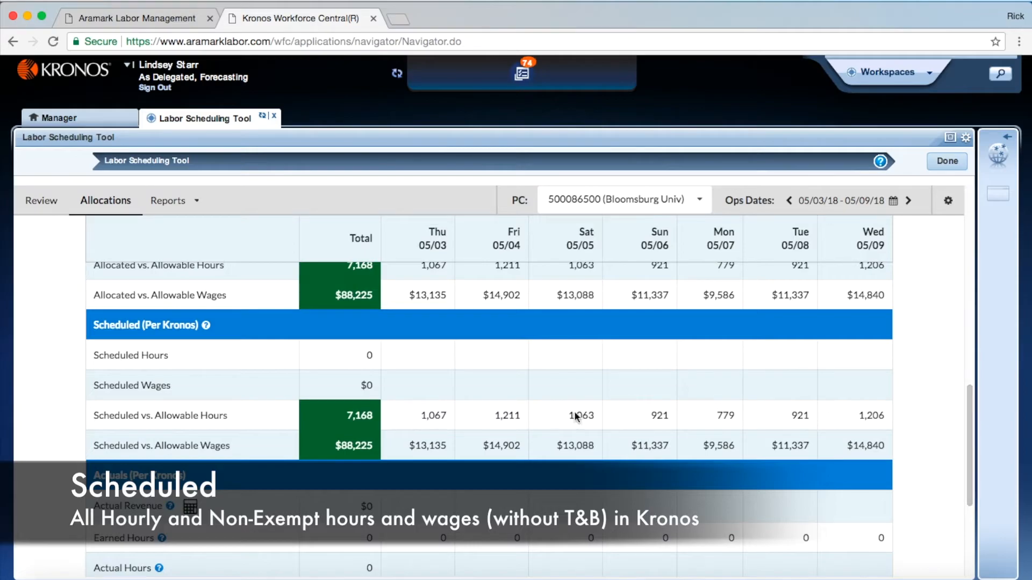
left_click_drag(226, 444, 108, 423)
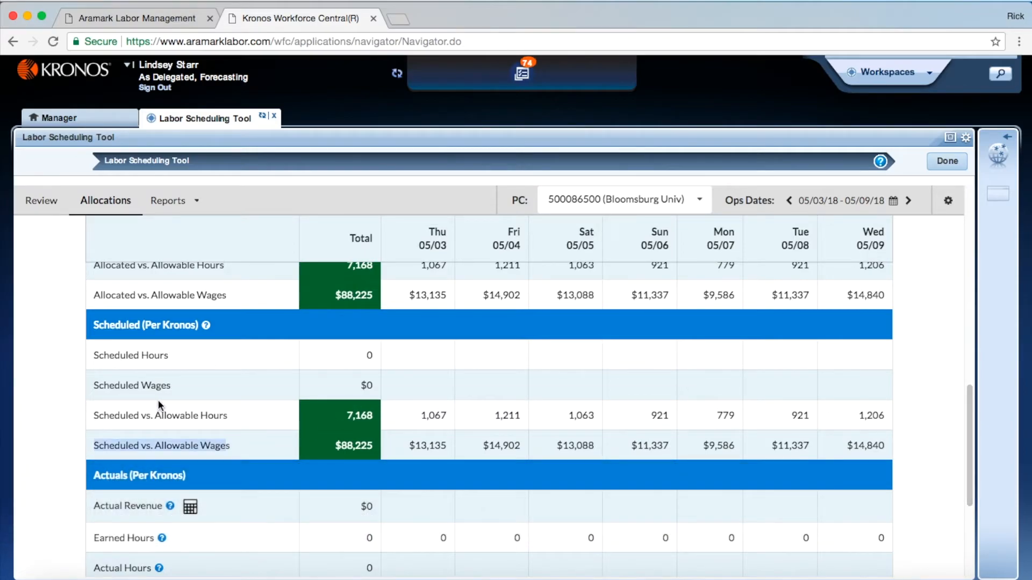
left_click(231, 441)
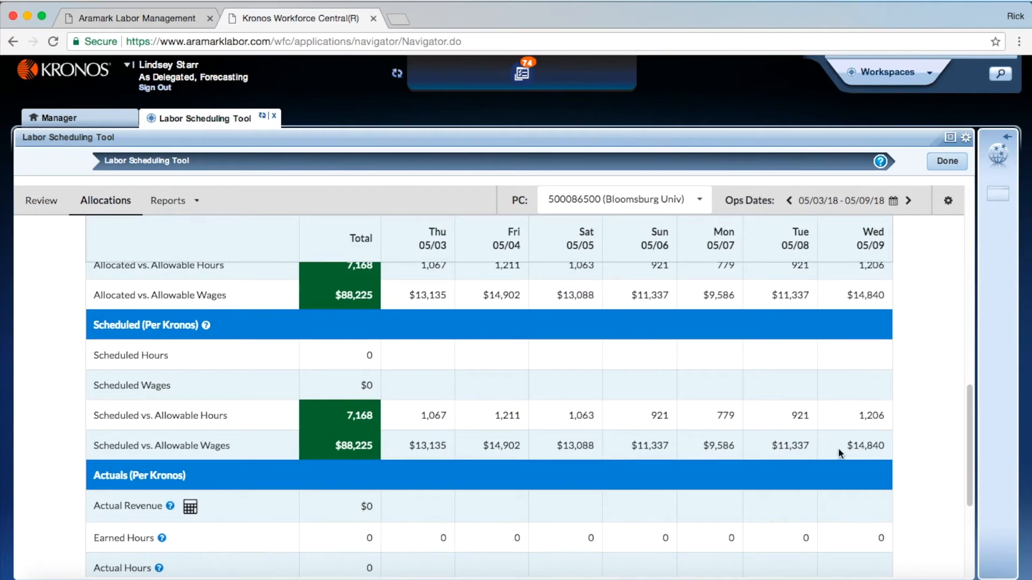
left_click_drag(968, 445, 961, 509)
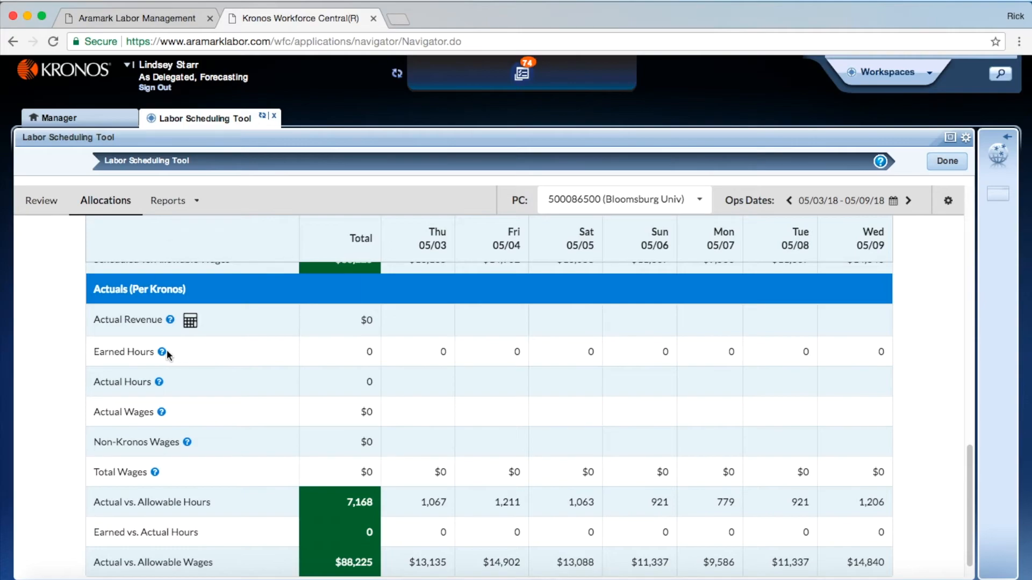
mouse_move(163, 354)
Switch the Allocate Hours table to By Location and spread the allowable hours to the locations
left_click_drag(973, 501, 954, 302)
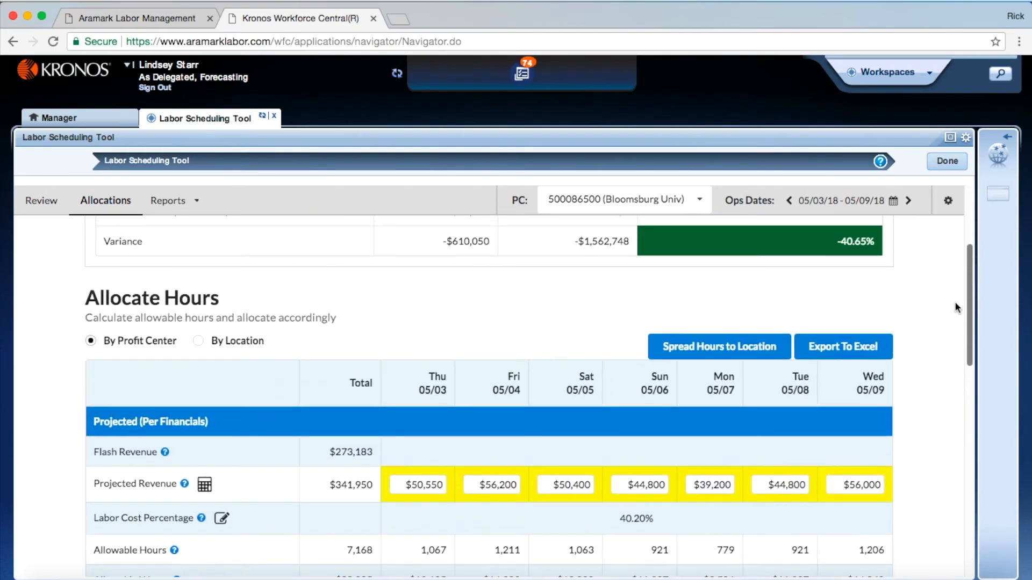
left_click(198, 341)
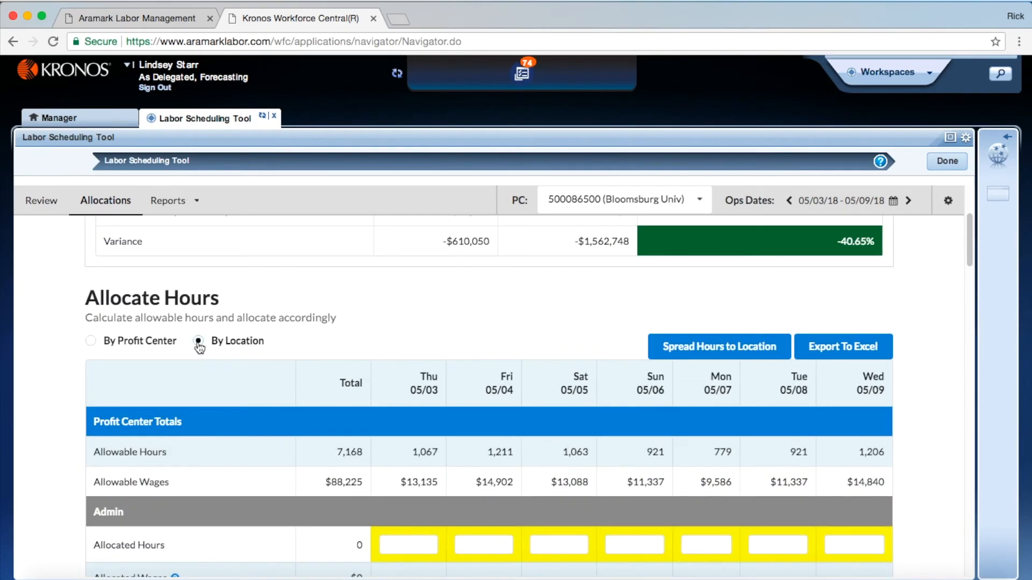
left_click_drag(968, 260, 966, 276)
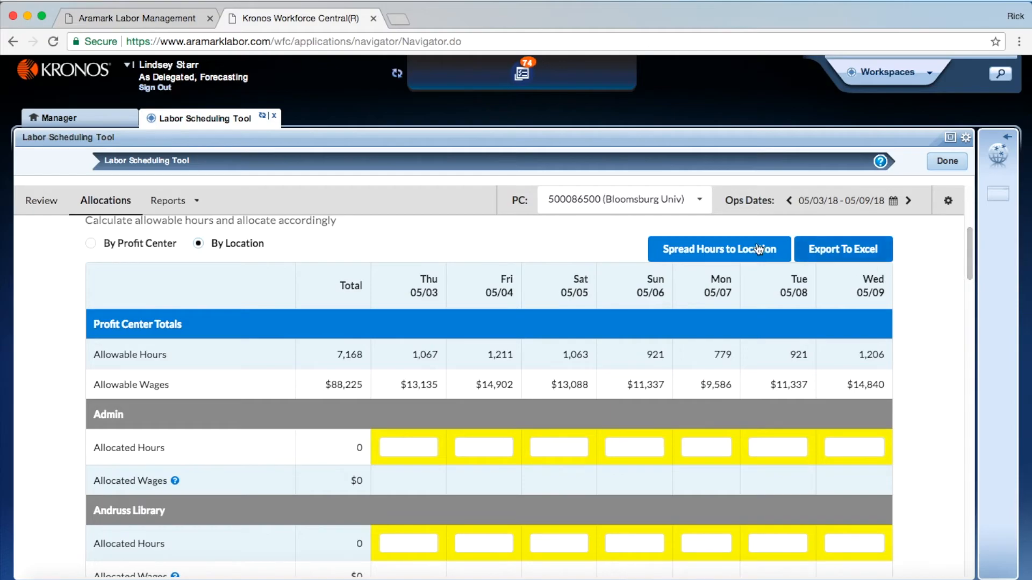
left_click(721, 253)
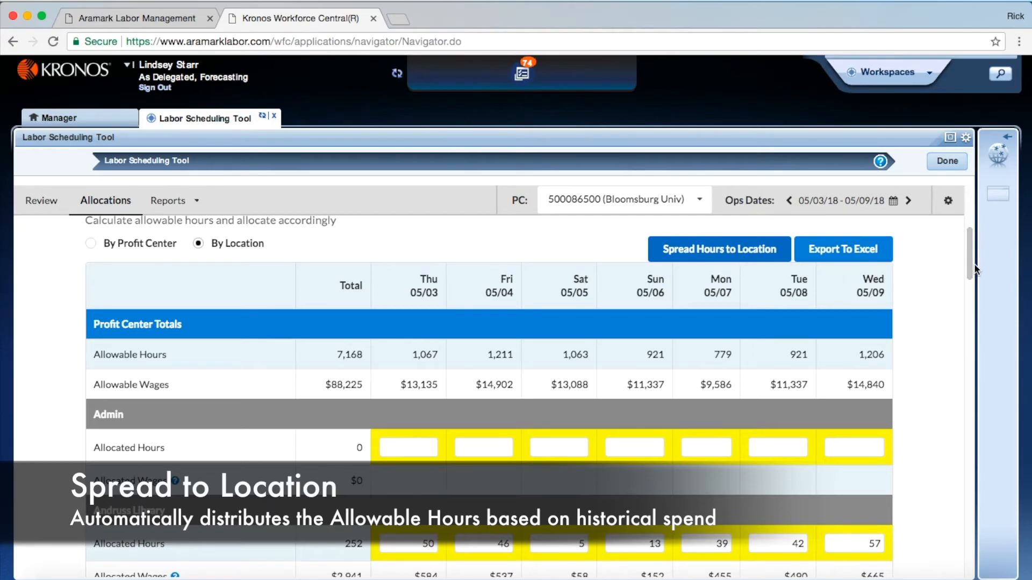
Set the Chick-fil-A allocated hours to 155 for Saturday 05/05 and 65 for Monday 05/07, and check the Location Totals
left_click_drag(971, 264, 966, 339)
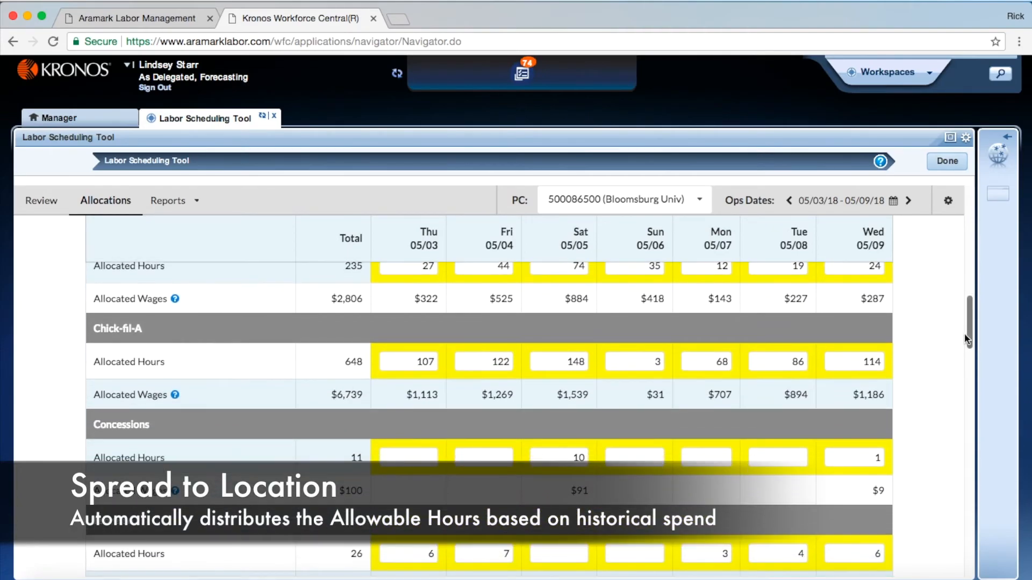
left_click(568, 364)
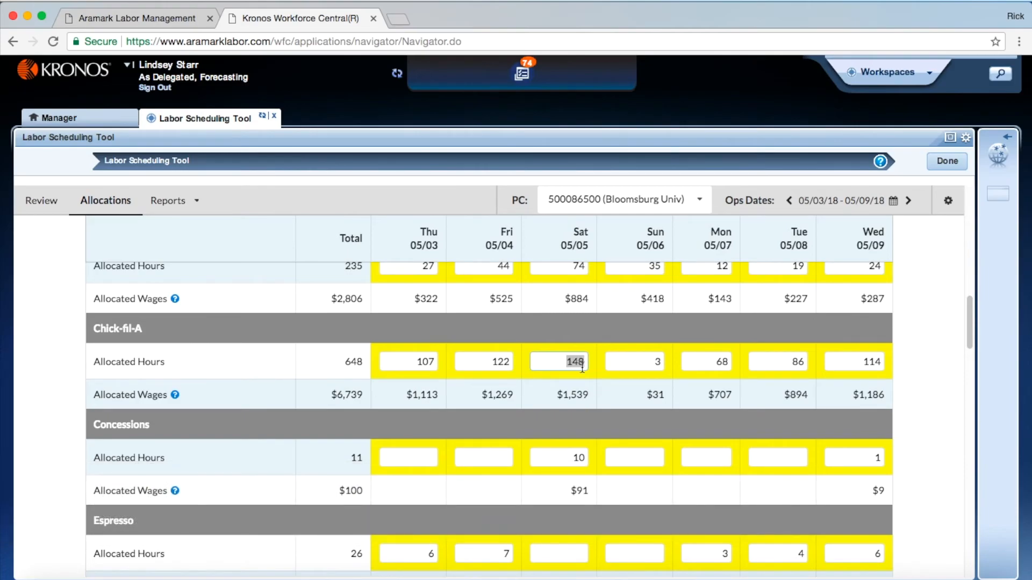
type("155")
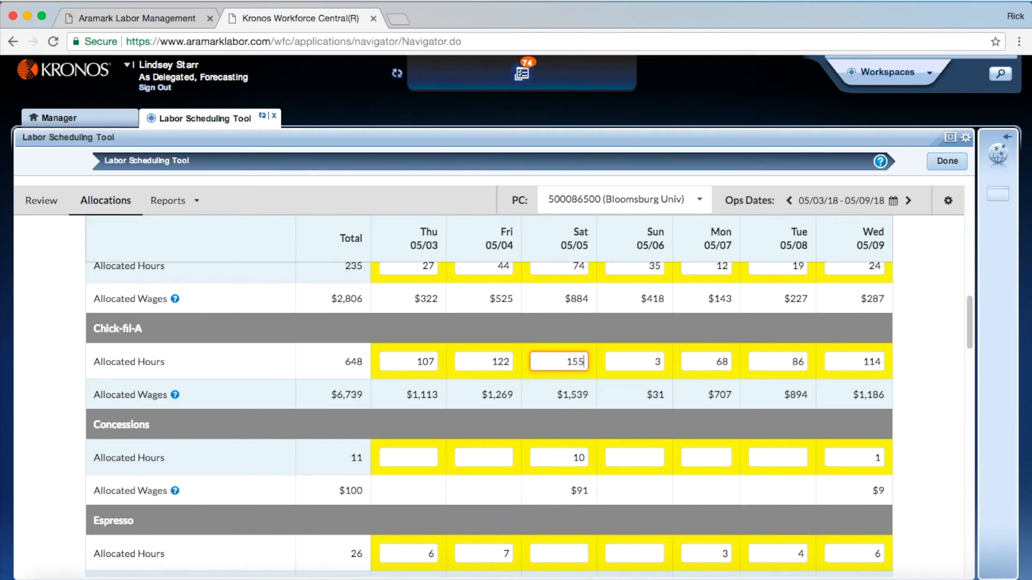
left_click(718, 366)
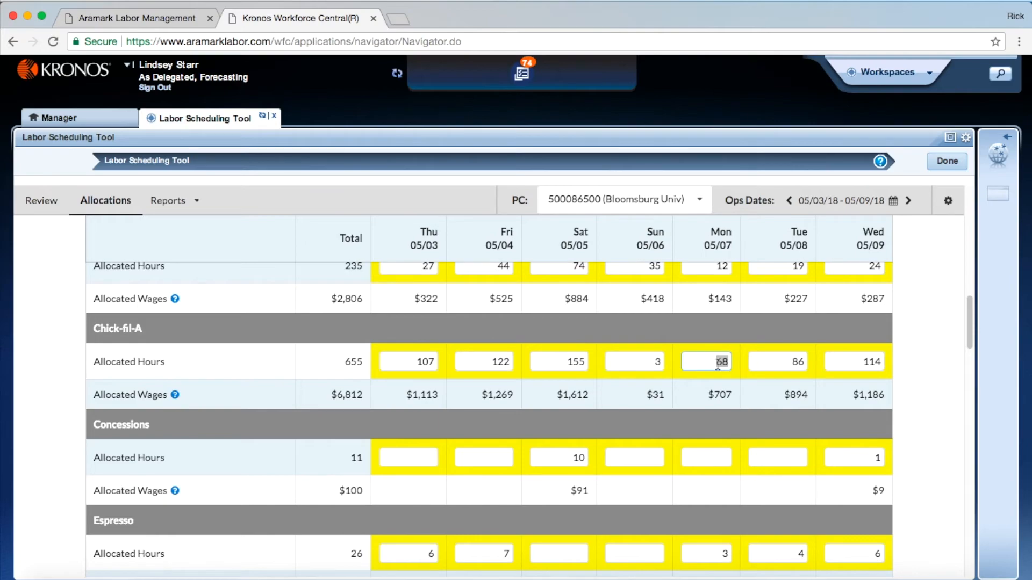
type("65")
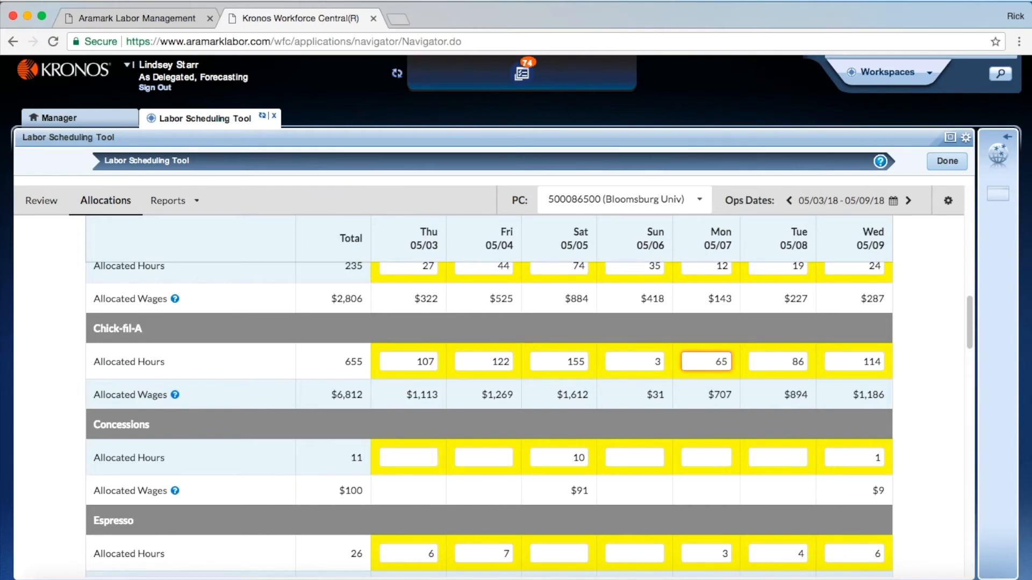
left_click(781, 364)
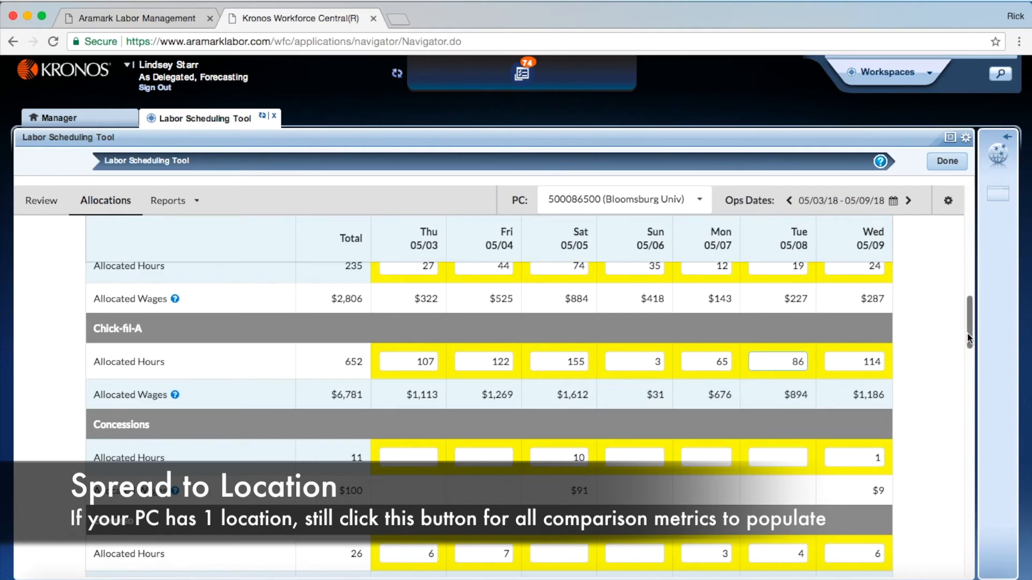
left_click_drag(970, 337, 966, 261)
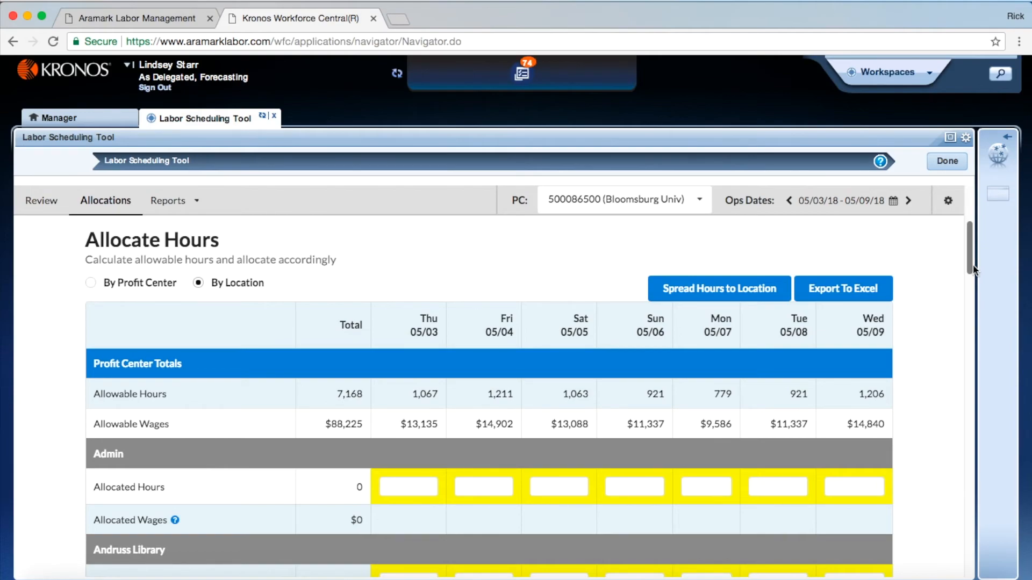
left_click_drag(974, 270, 1031, 571)
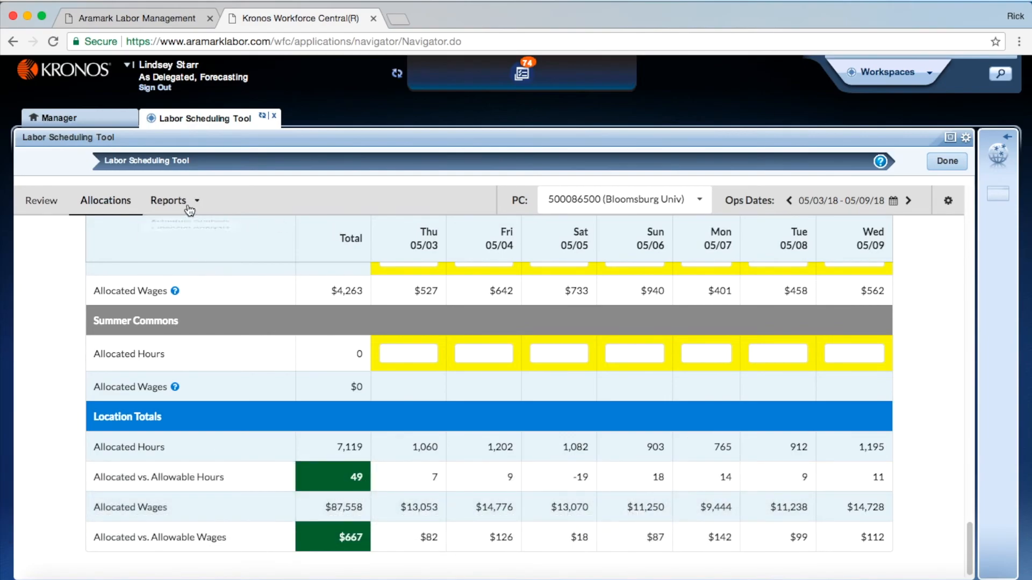
Open the Schedule Analysis report and show its location detail
left_click(190, 209)
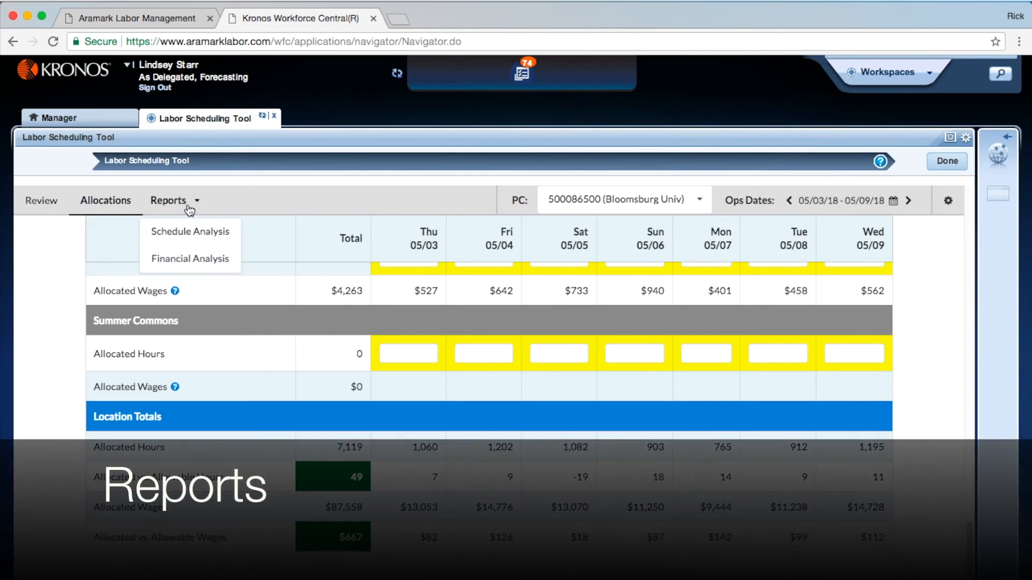
left_click(205, 239)
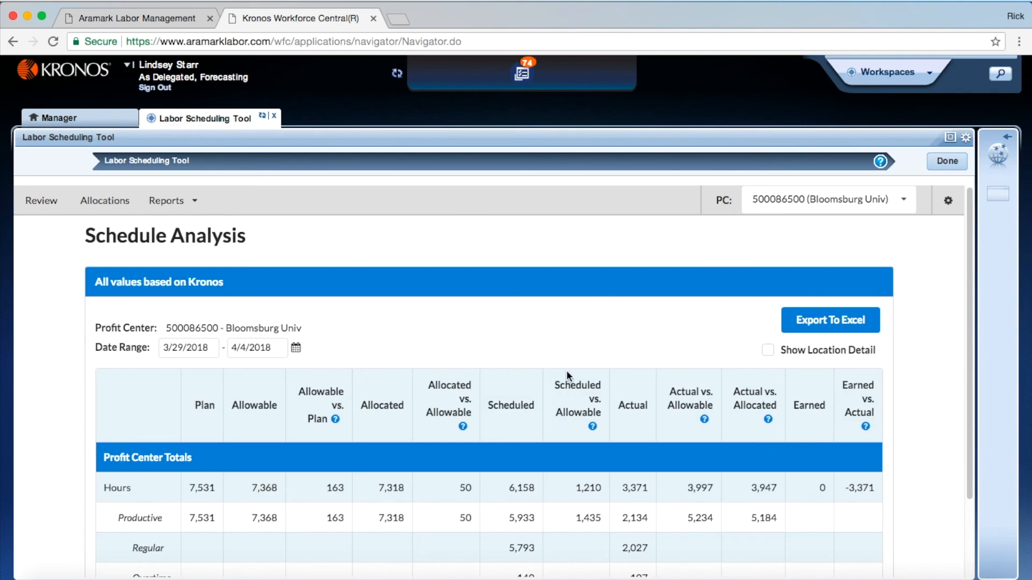
left_click(769, 353)
left_click_drag(973, 216, 973, 219)
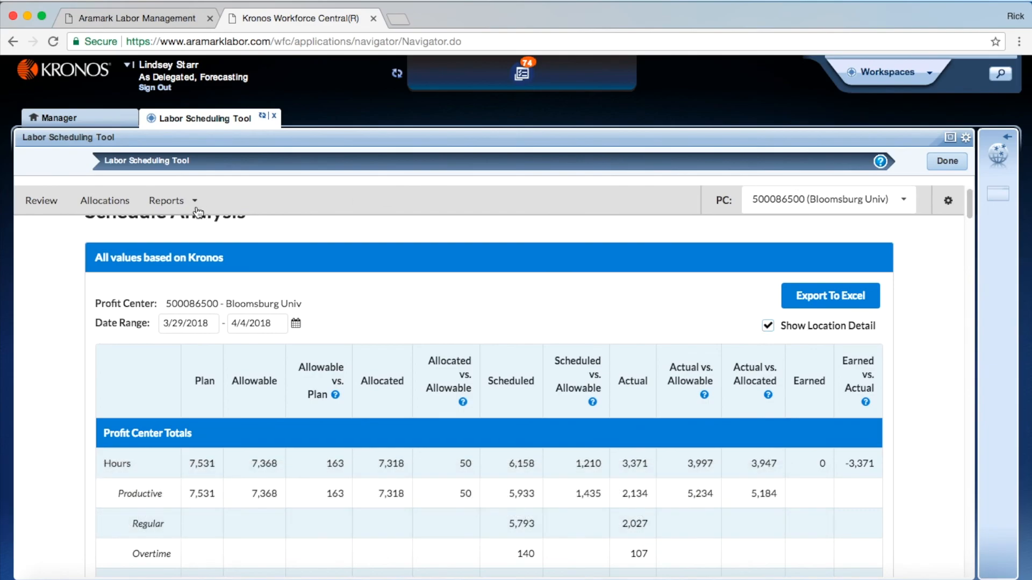
Open the Financial Analysis report and view the fiscal year choices, keeping 2018
left_click(178, 204)
left_click(200, 256)
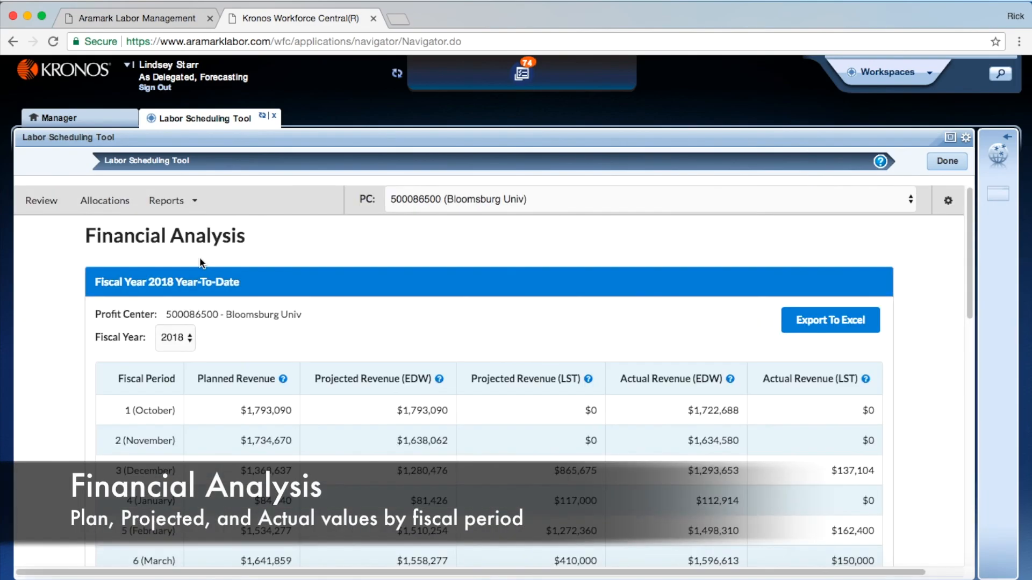
left_click(188, 341)
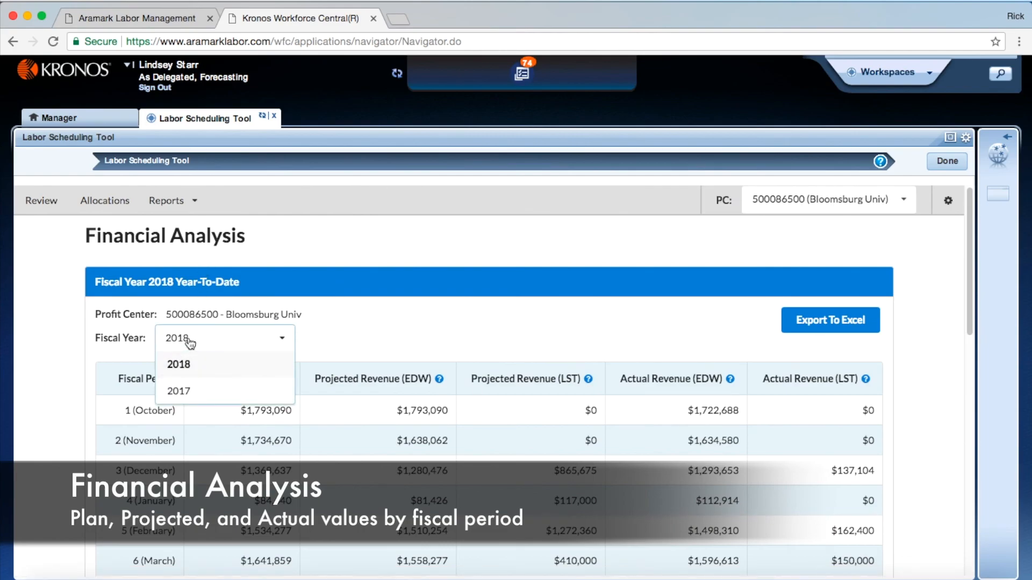
left_click(329, 338)
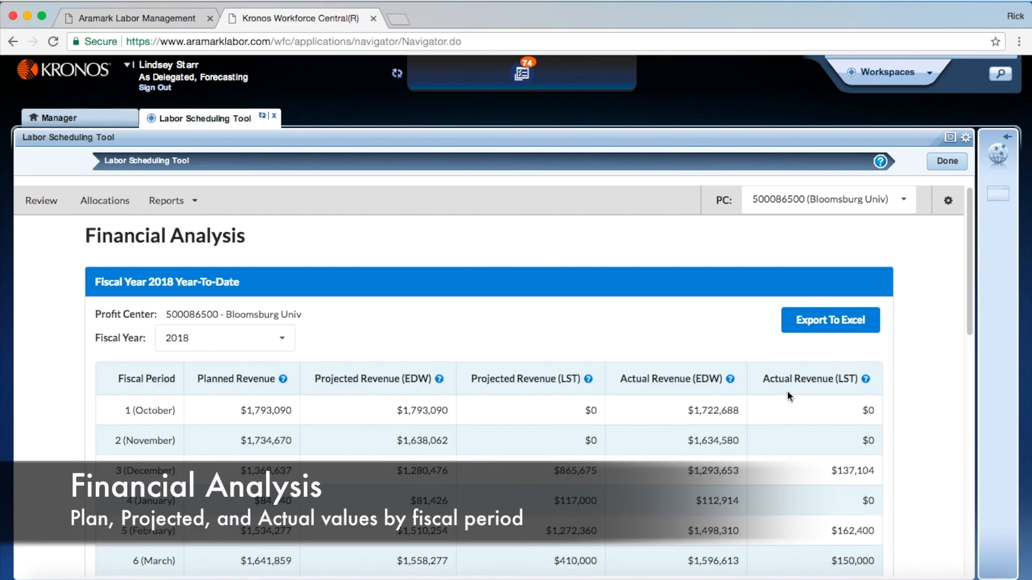
Hide the Actual Revenue (EDW) and Projected Revenue (LST) metrics in the Financial Analysis histogram, and return to the fiscal period table
left_click_drag(967, 302, 979, 502)
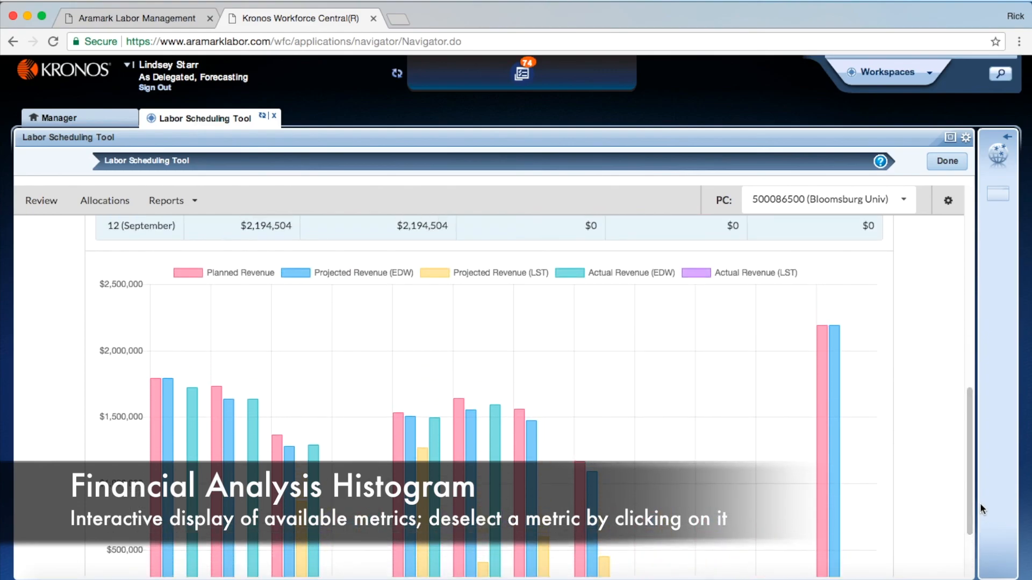
left_click(572, 273)
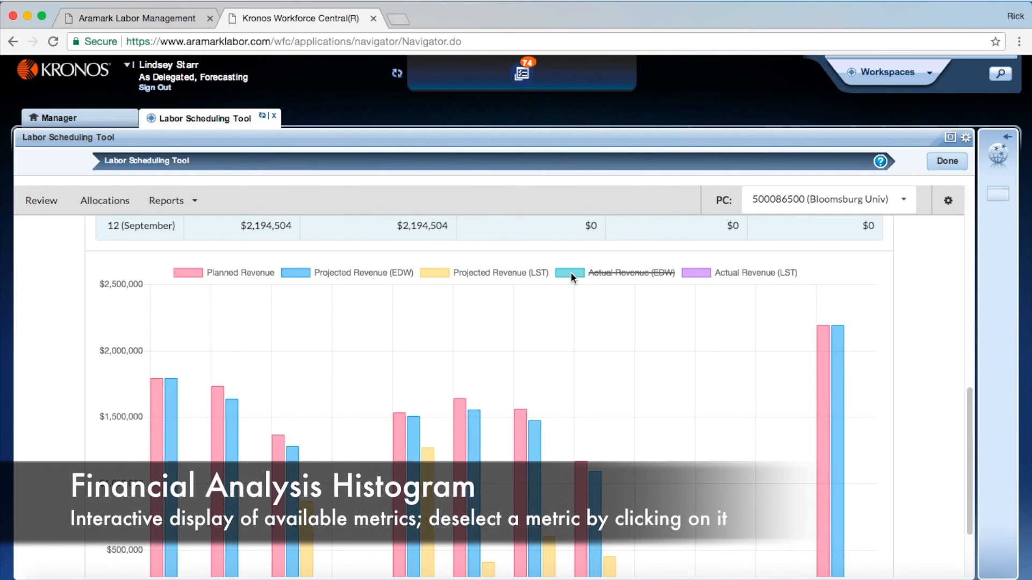
left_click(438, 270)
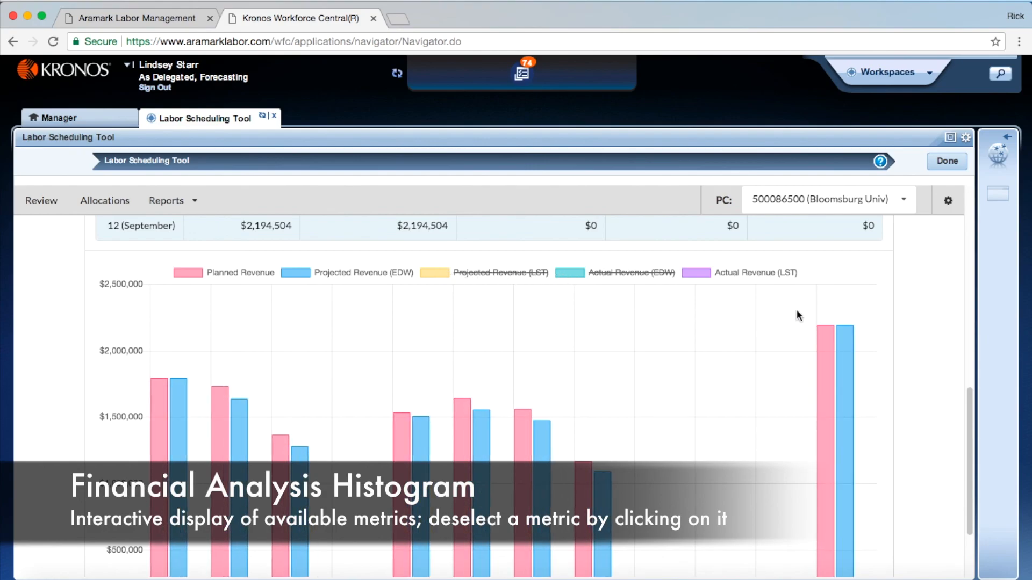
left_click_drag(971, 418, 929, 240)
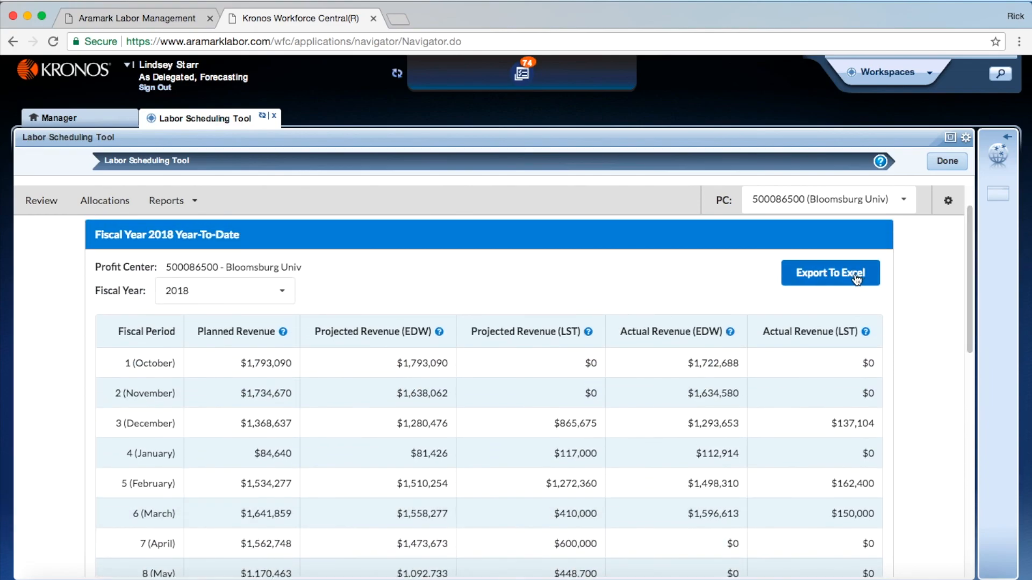
Log out of the Labor Scheduling Tool
left_click(954, 208)
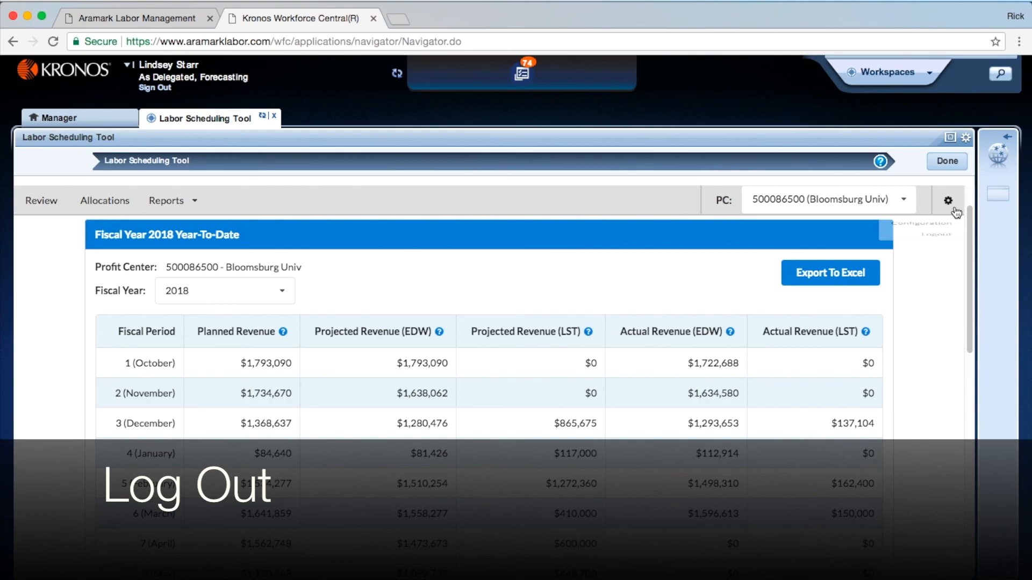